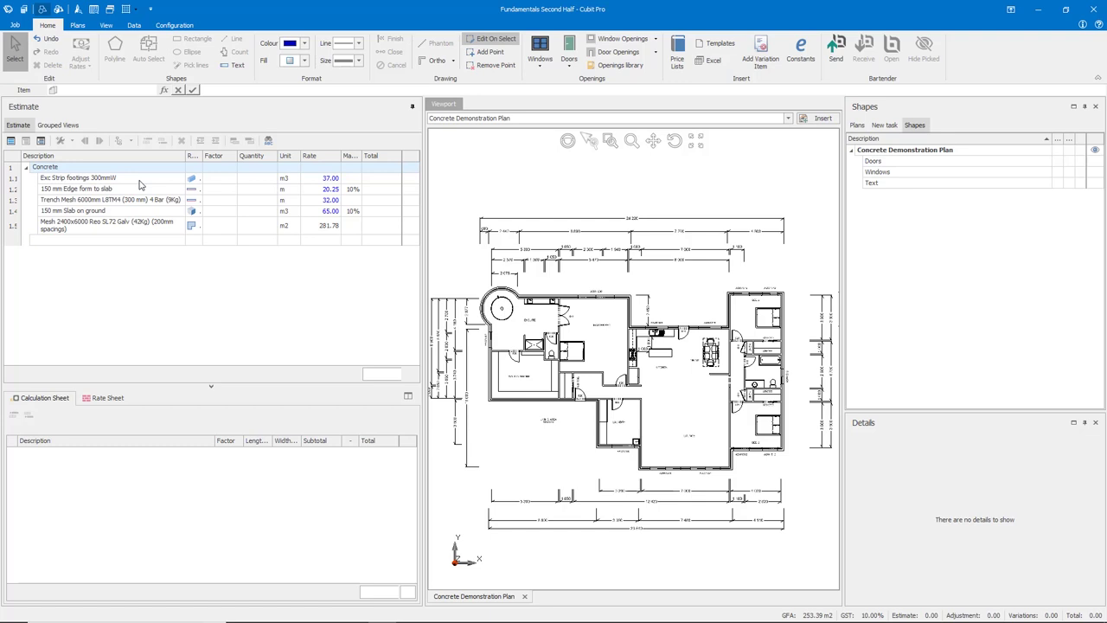
# - Review each concrete item, then select all five from strip footings to slab mesh together
pyautogui.click(138, 178)
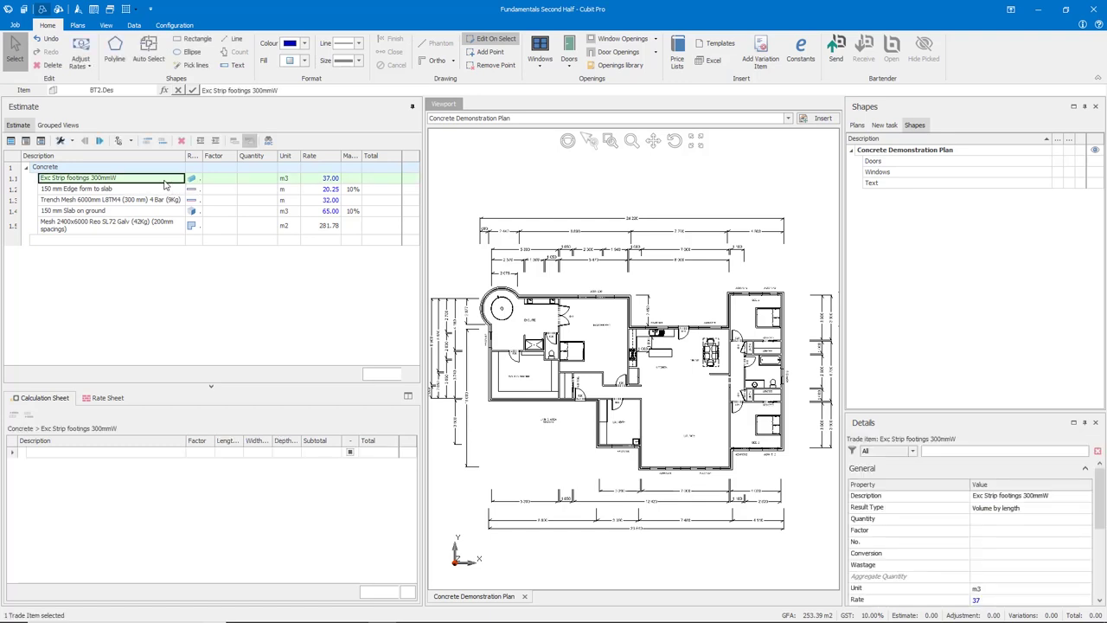
pyautogui.click(156, 191)
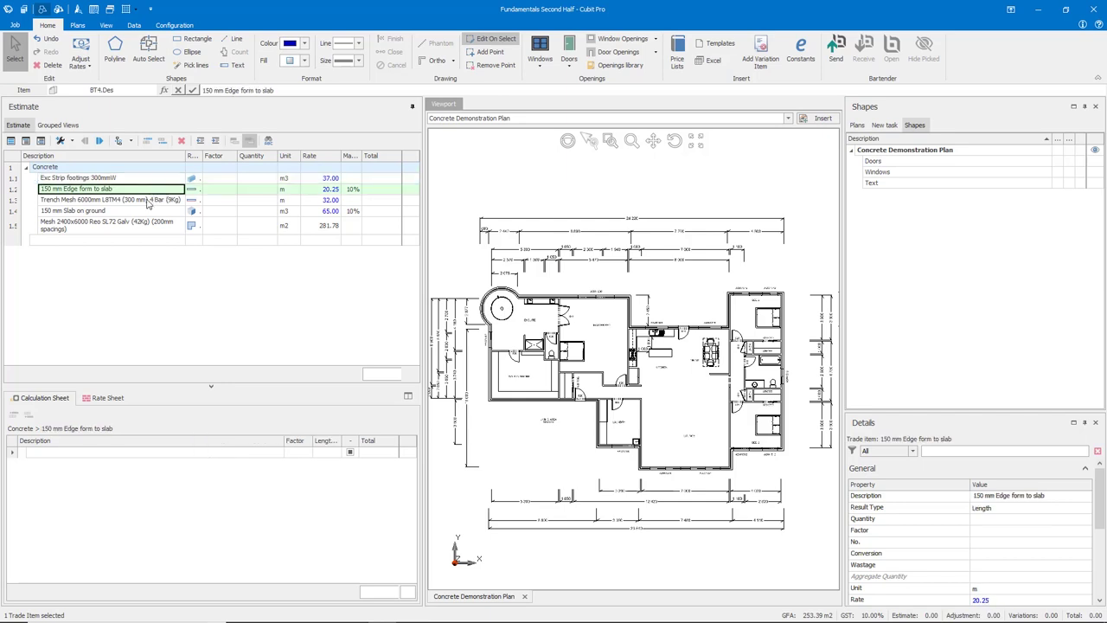
pyautogui.click(147, 201)
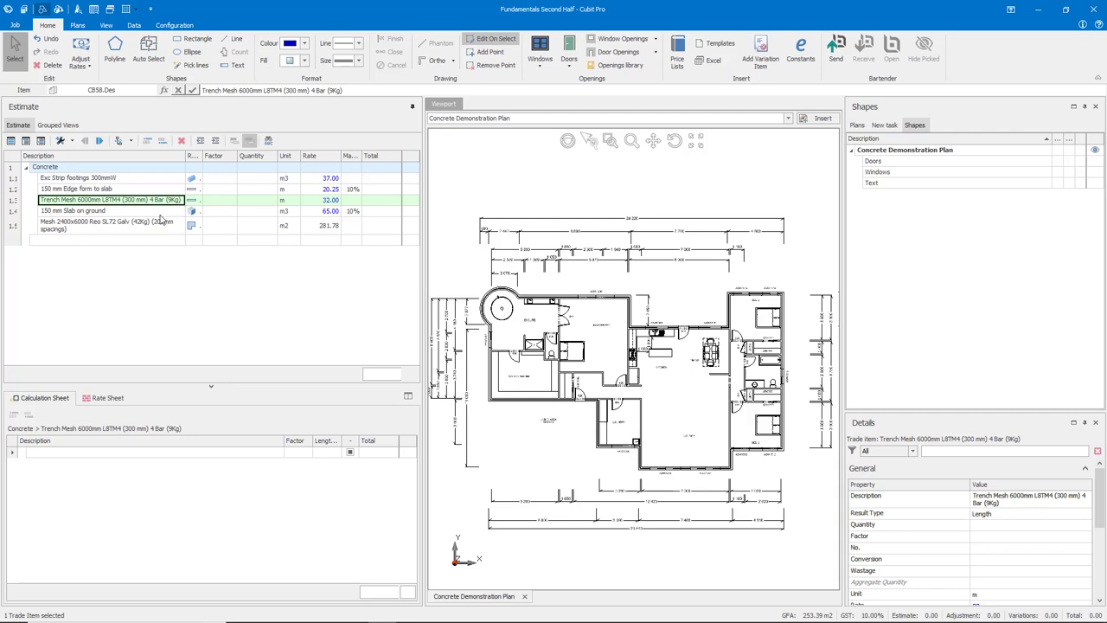
pyautogui.click(160, 212)
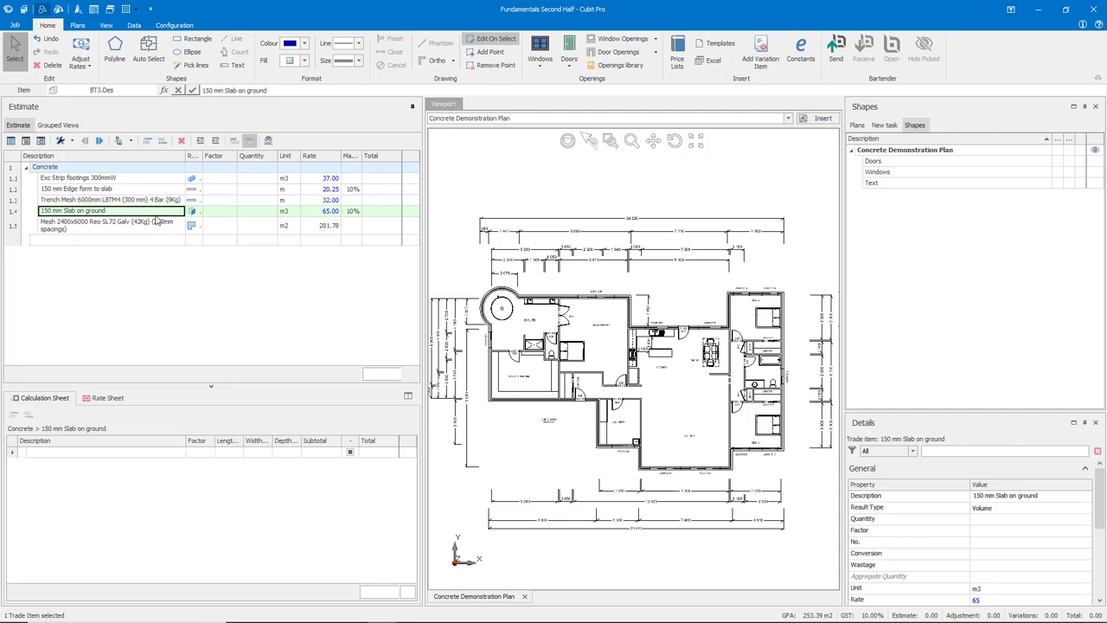
pyautogui.click(125, 230)
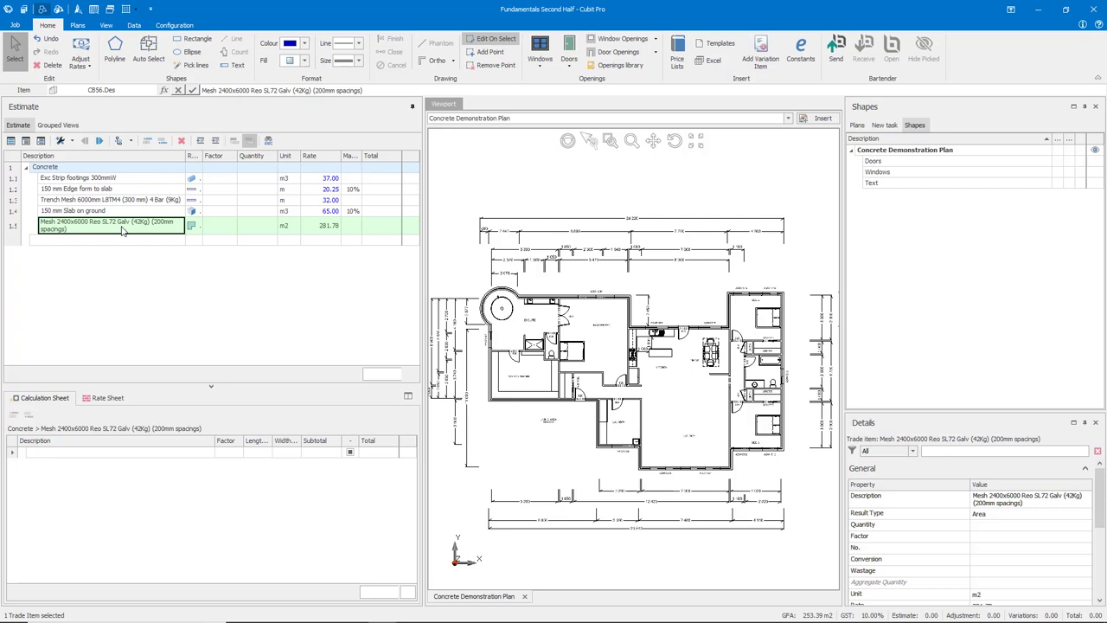
pyautogui.click(114, 182)
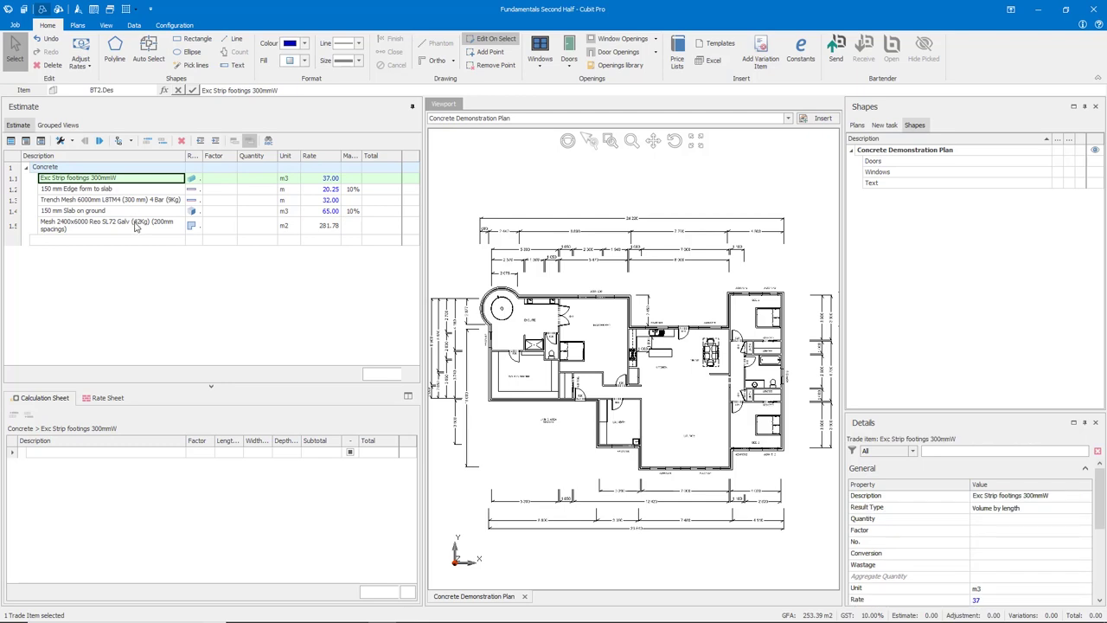
pyautogui.keyDown('shift'); pyautogui.click(136, 227); pyautogui.keyUp('shift')
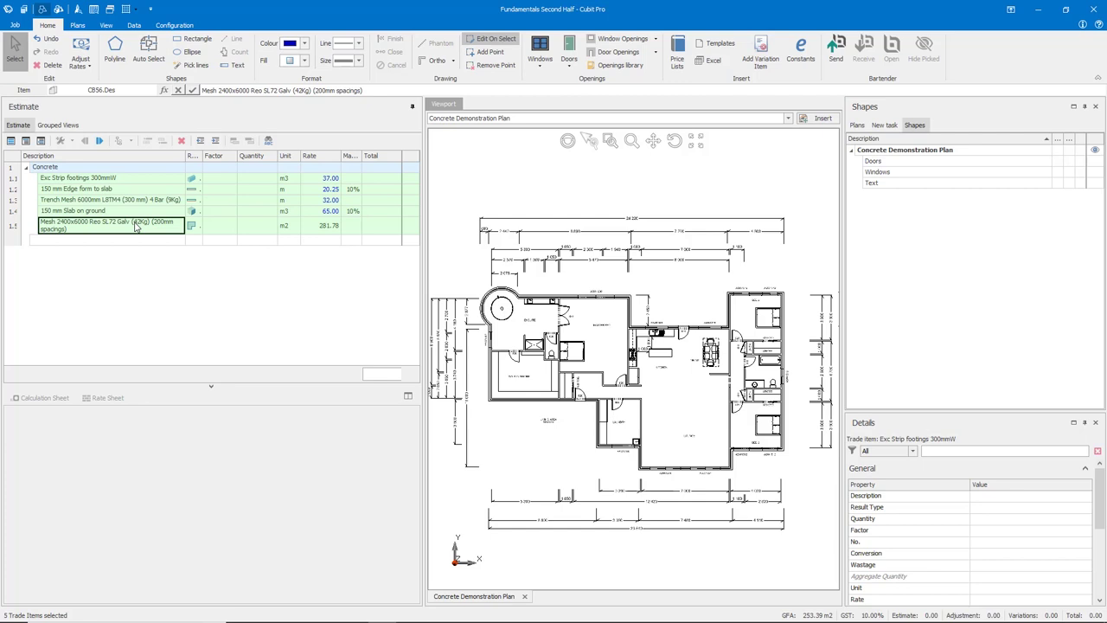
# - Start a polyline named Slab Perimeter: 150 mm volume depth, 300 mm trench width, 600 mm trench depth
pyautogui.click(120, 69)
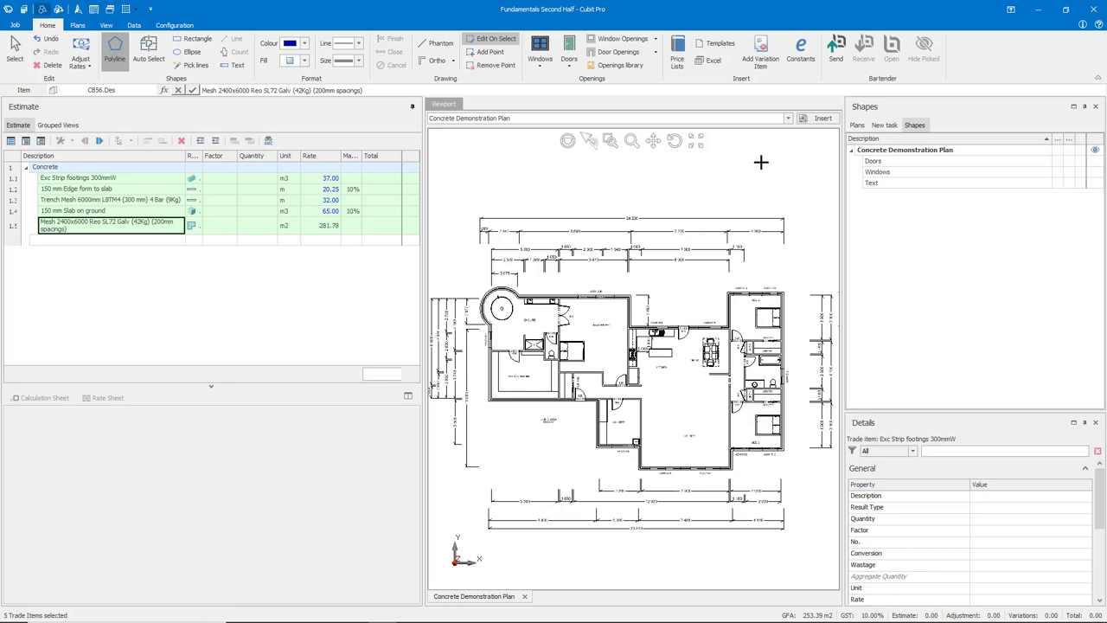
pyautogui.click(884, 124)
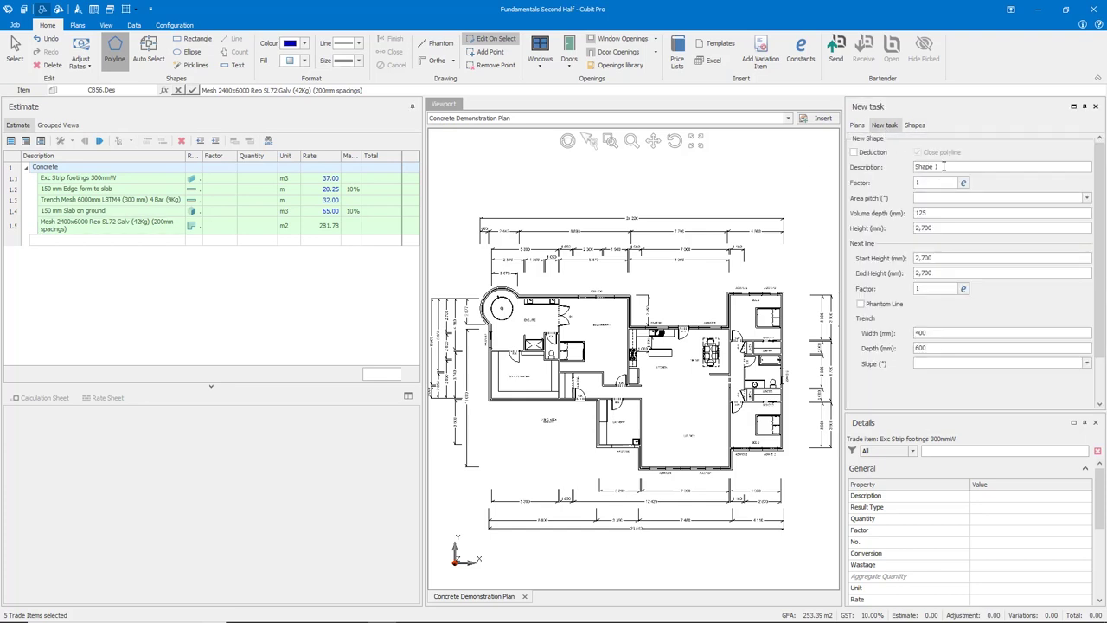
pyautogui.moveTo(935, 166); pyautogui.dragTo(843, 164)
pyautogui.write('Slab Perimeter')
pyautogui.moveTo(926, 212); pyautogui.dragTo(892, 213)
pyautogui.write('150')
pyautogui.moveTo(927, 333); pyautogui.dragTo(881, 333)
pyautogui.write('300')
pyautogui.doubleClick(920, 348)
# - Trace outer wall corners from the ensuite past the master bedroom and kitchen to bedroom 2, undoing a misplaced point
pyautogui.scroll(4, 525, 309)
pyautogui.click(512, 277)
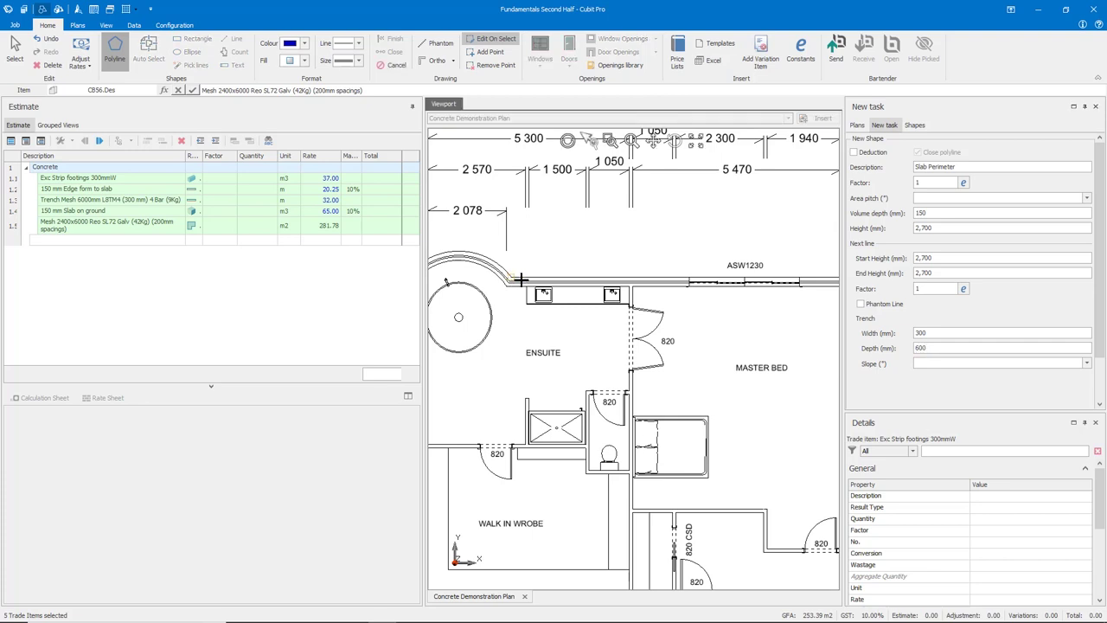
pyautogui.moveTo(727, 279); pyautogui.dragTo(560, 264, button='middle')
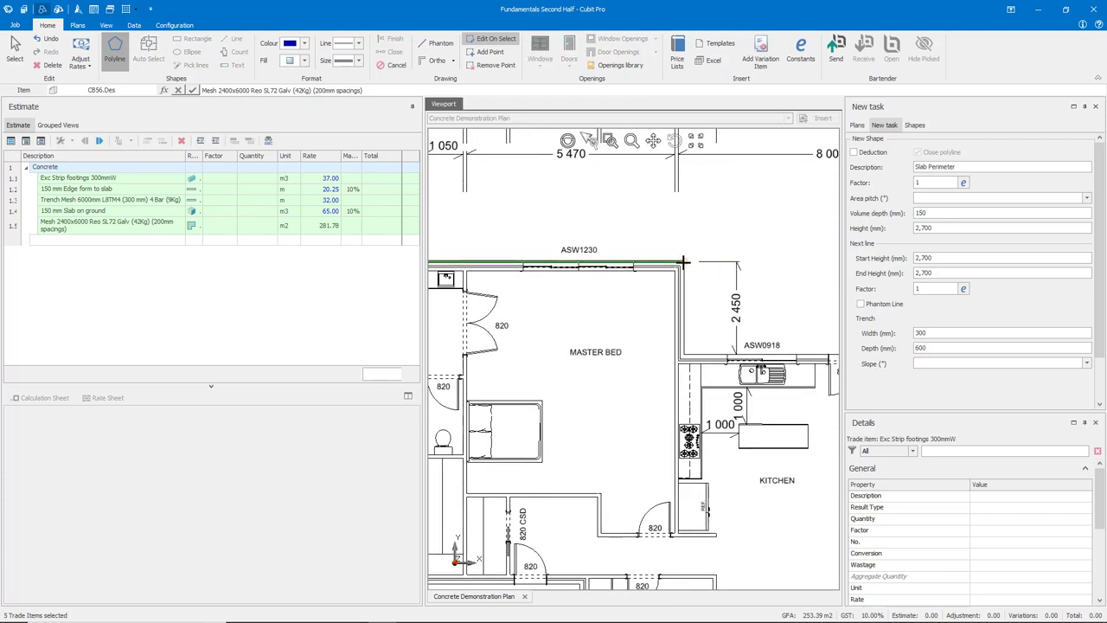
pyautogui.click(684, 263)
pyautogui.click(683, 354)
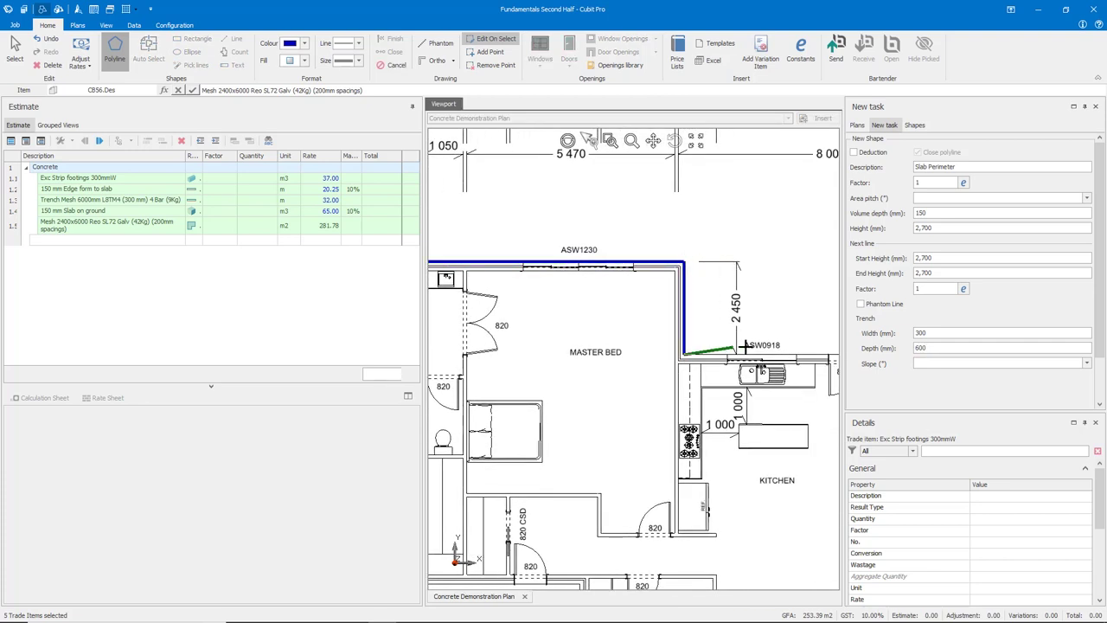
pyautogui.moveTo(745, 346); pyautogui.dragTo(603, 335, button='middle')
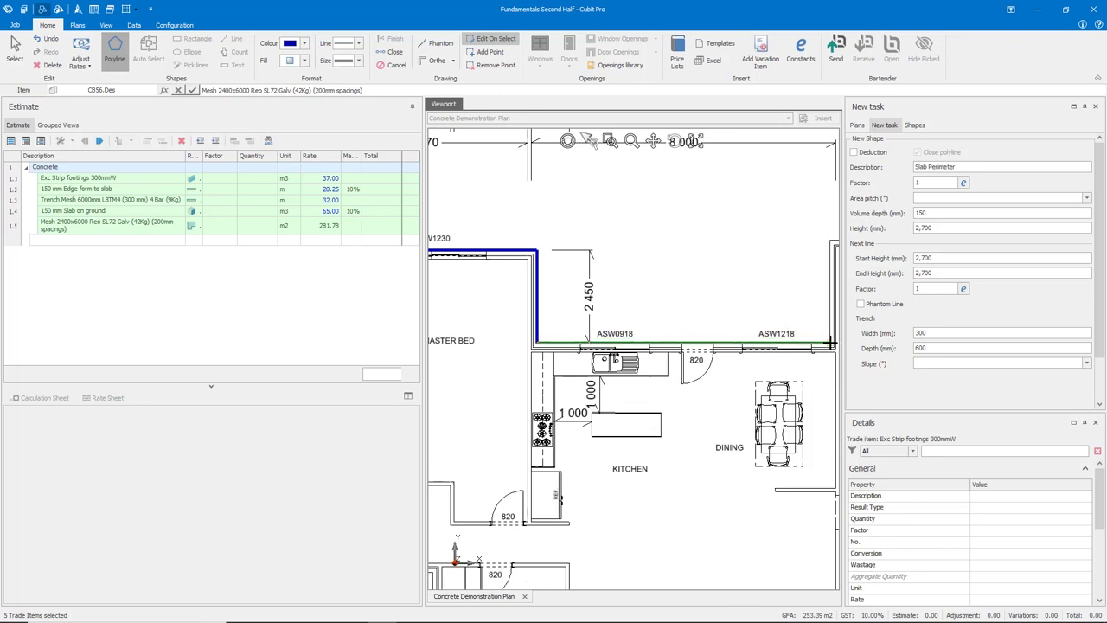
pyautogui.click(829, 343)
pyautogui.click(828, 242)
pyautogui.moveTo(766, 254); pyautogui.dragTo(518, 216, button='middle')
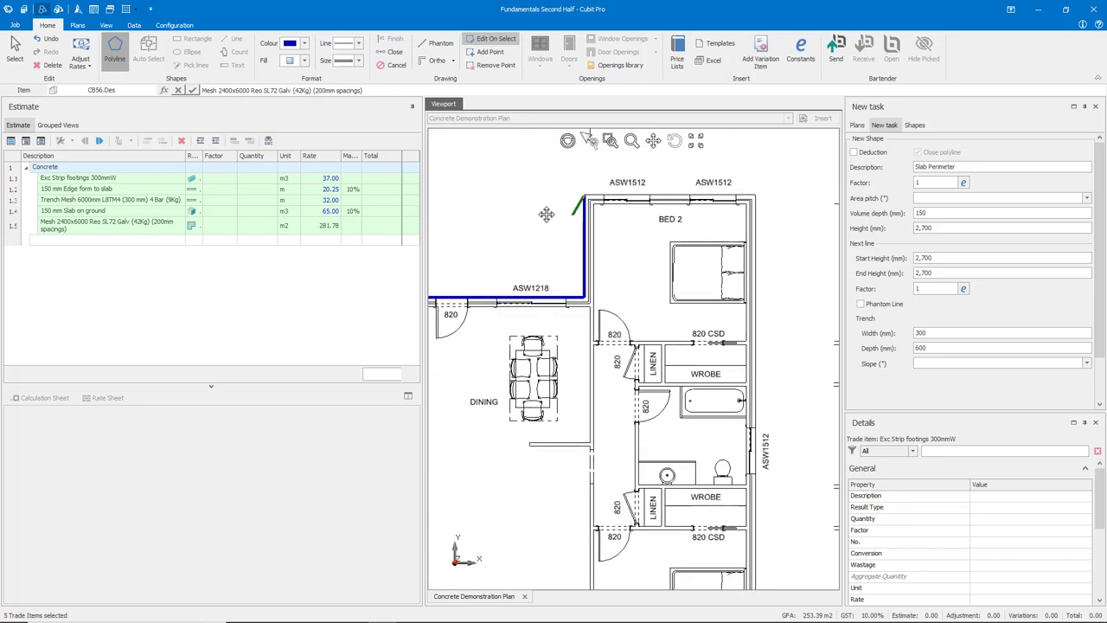
pyautogui.moveTo(768, 221); pyautogui.dragTo(724, 211, button='middle')
pyautogui.click(710, 194)
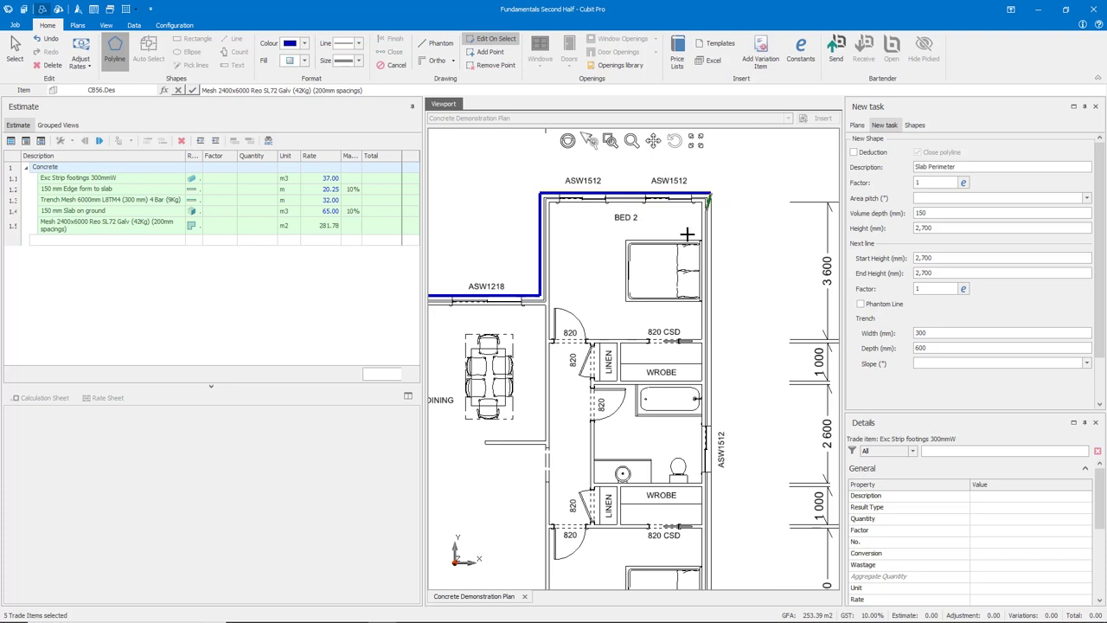
pyautogui.click(624, 282)
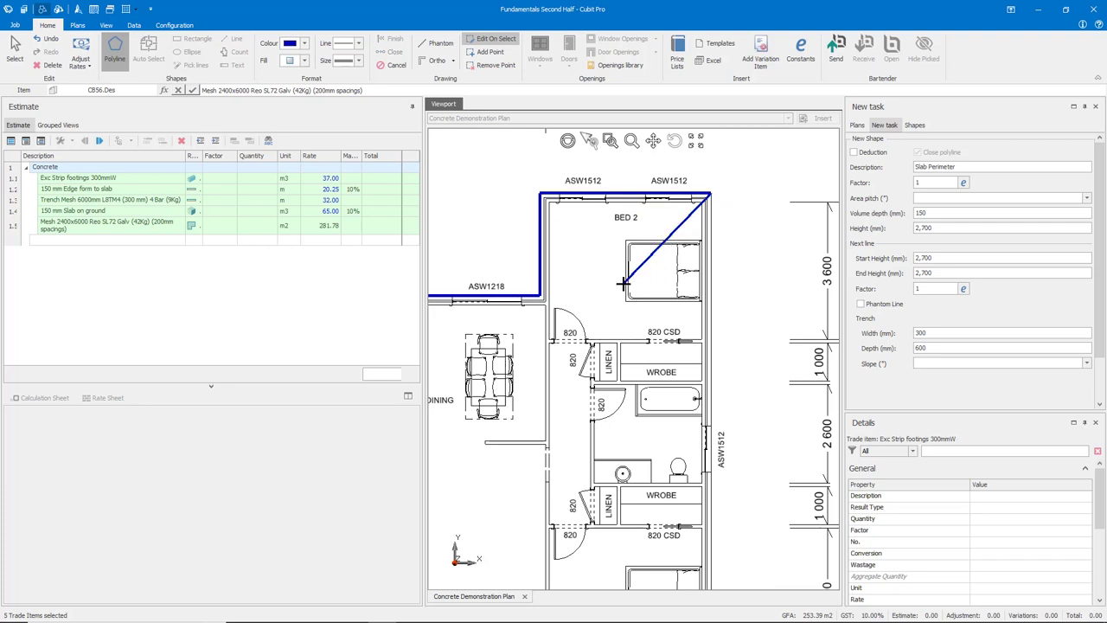
pyautogui.hotkey('ctrl', 'z')
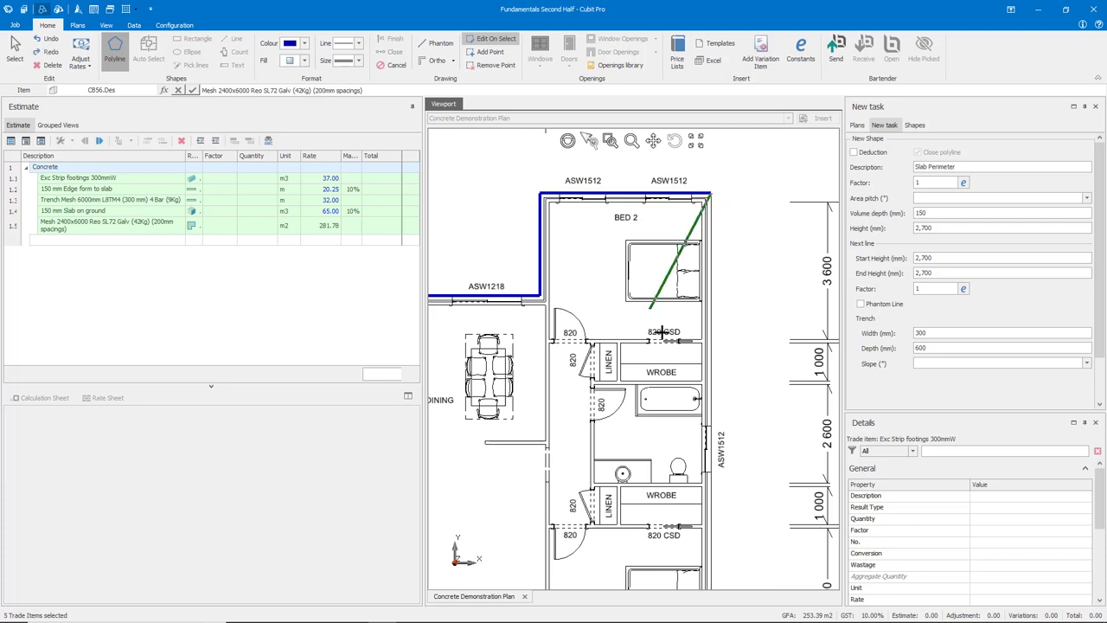
# - Continue the outline around the lower bedroom, lounge and laundry to the living area wall
pyautogui.moveTo(729, 507); pyautogui.dragTo(720, 439, button='middle')
pyautogui.scroll(-4, 719, 439)
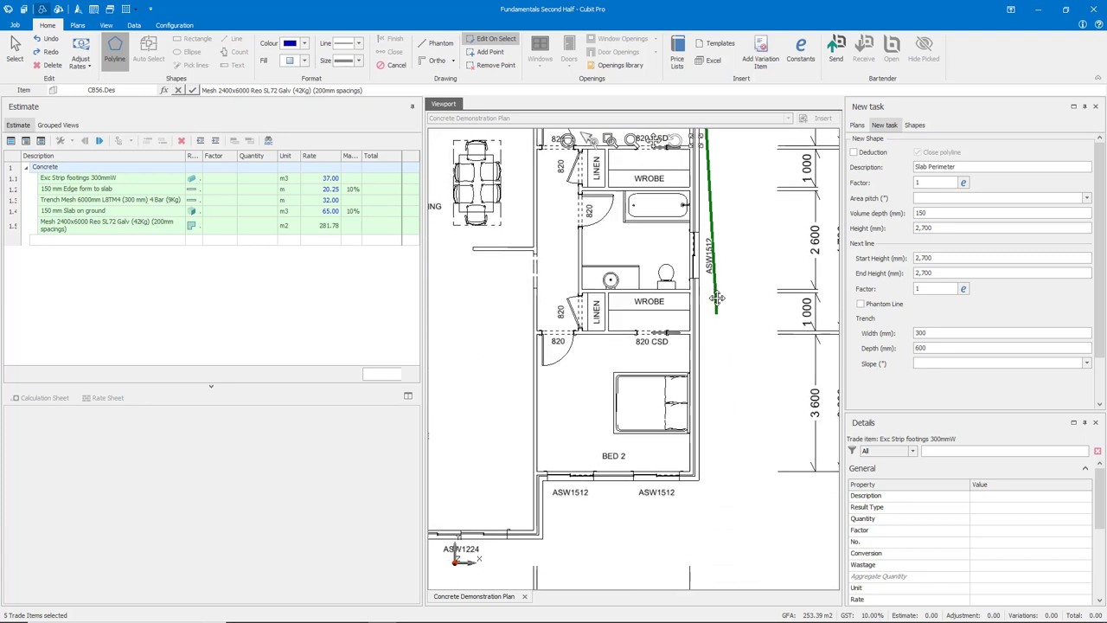
pyautogui.click(699, 447)
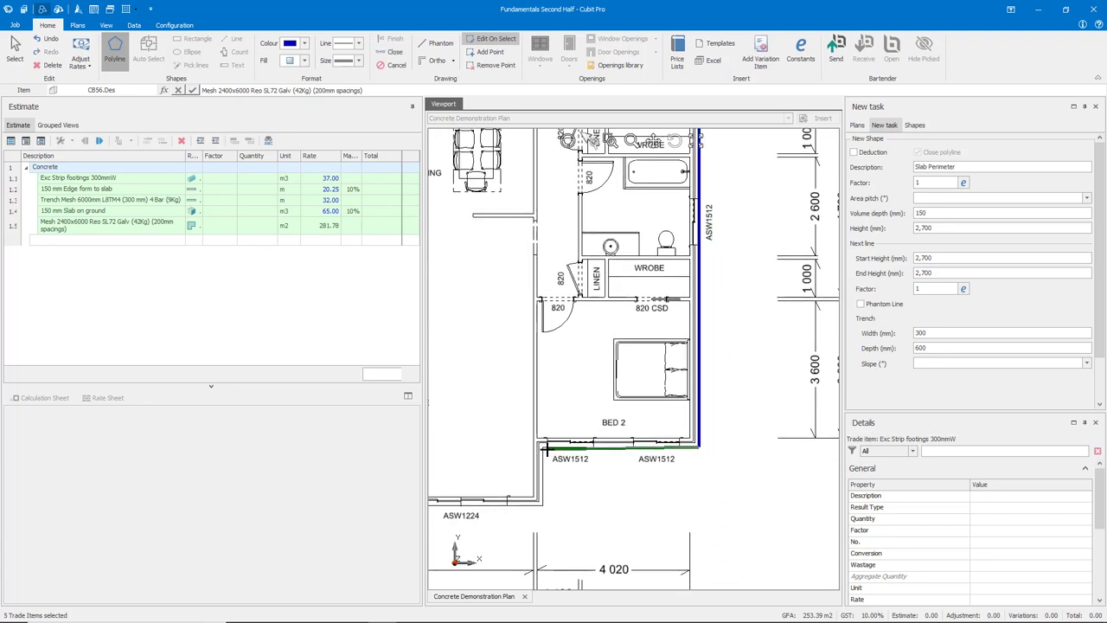
pyautogui.click(540, 445)
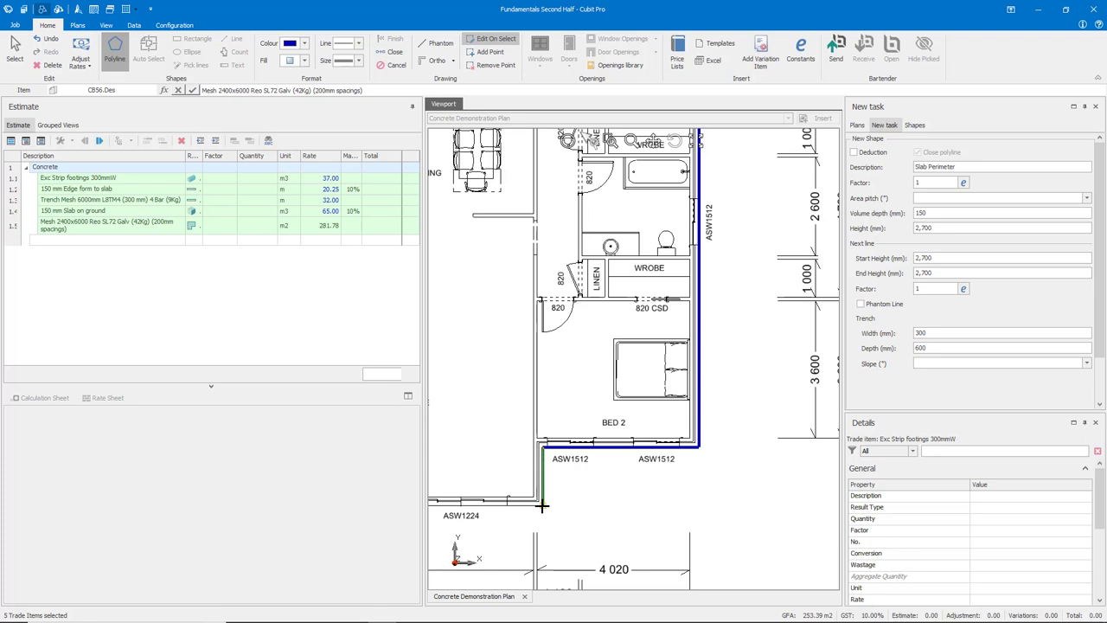
pyautogui.moveTo(523, 450); pyautogui.dragTo(817, 479, button='middle')
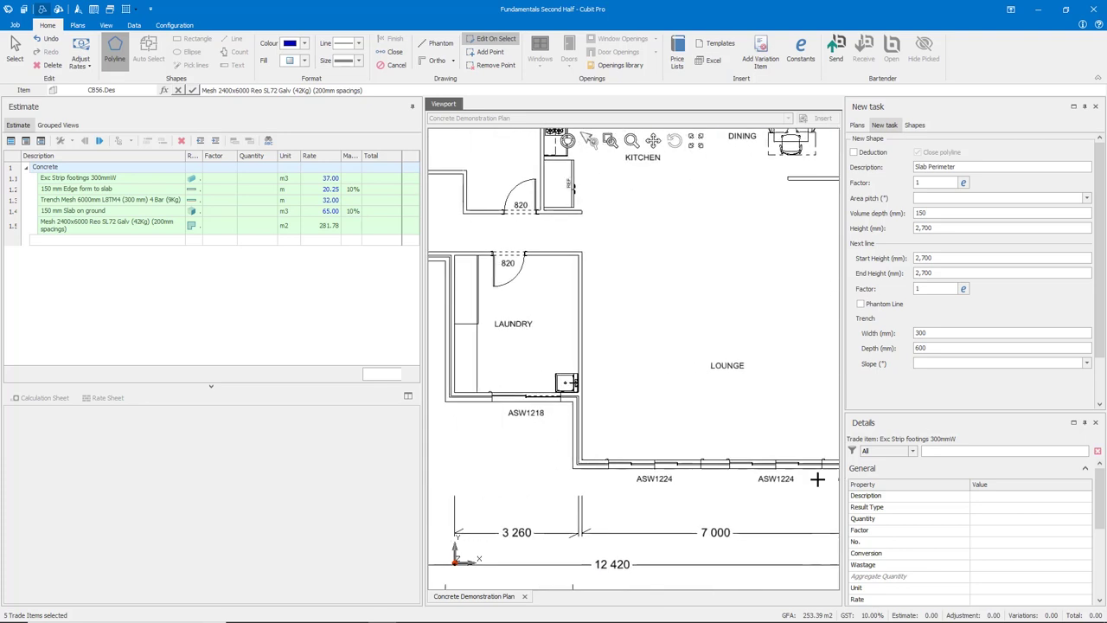
pyautogui.click(573, 468)
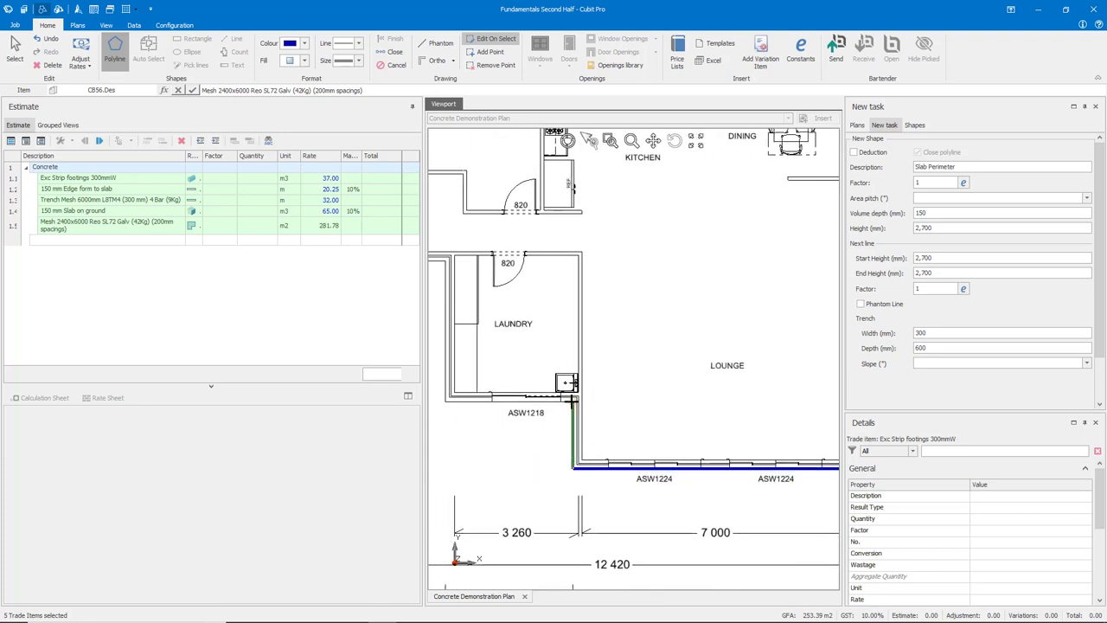
pyautogui.click(573, 400)
pyautogui.click(444, 400)
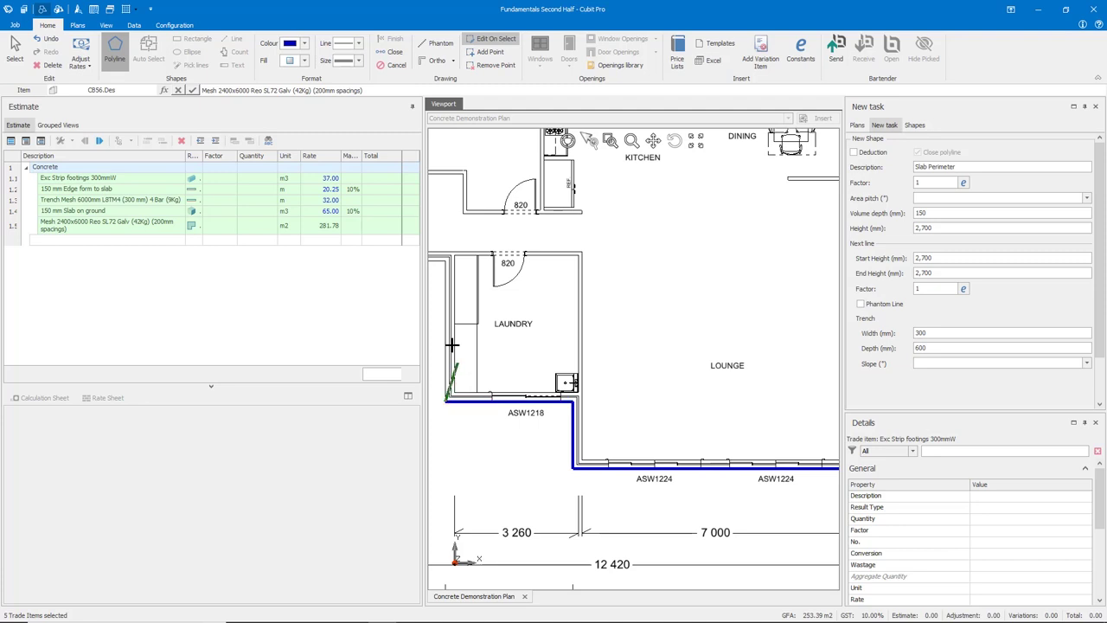
pyautogui.click(443, 268)
pyautogui.moveTo(441, 268); pyautogui.dragTo(781, 340, button='middle')
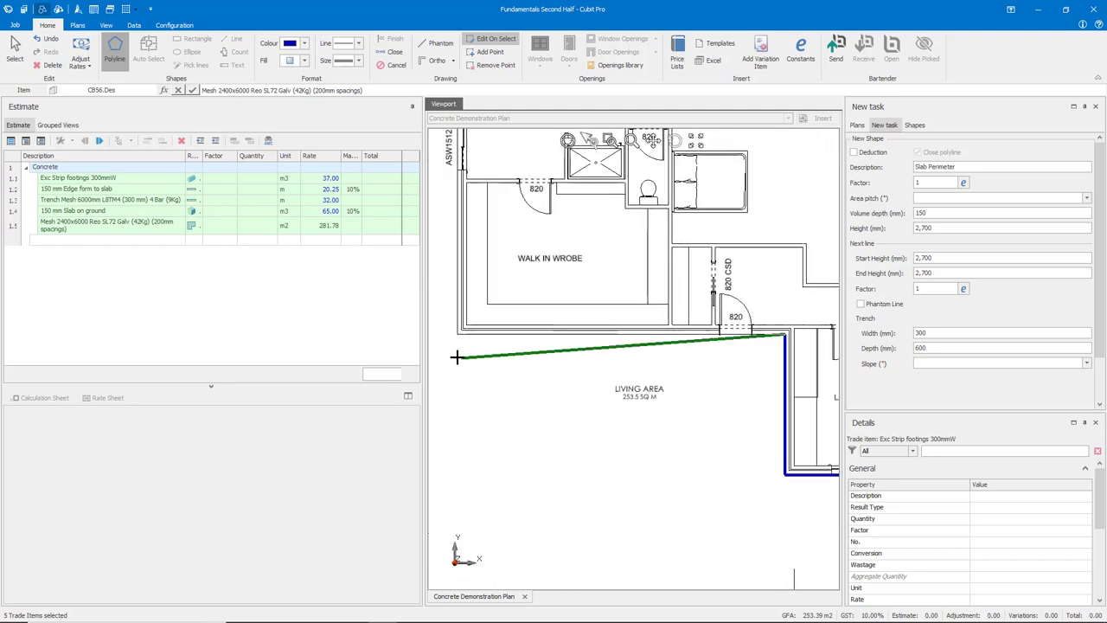
pyautogui.click(456, 335)
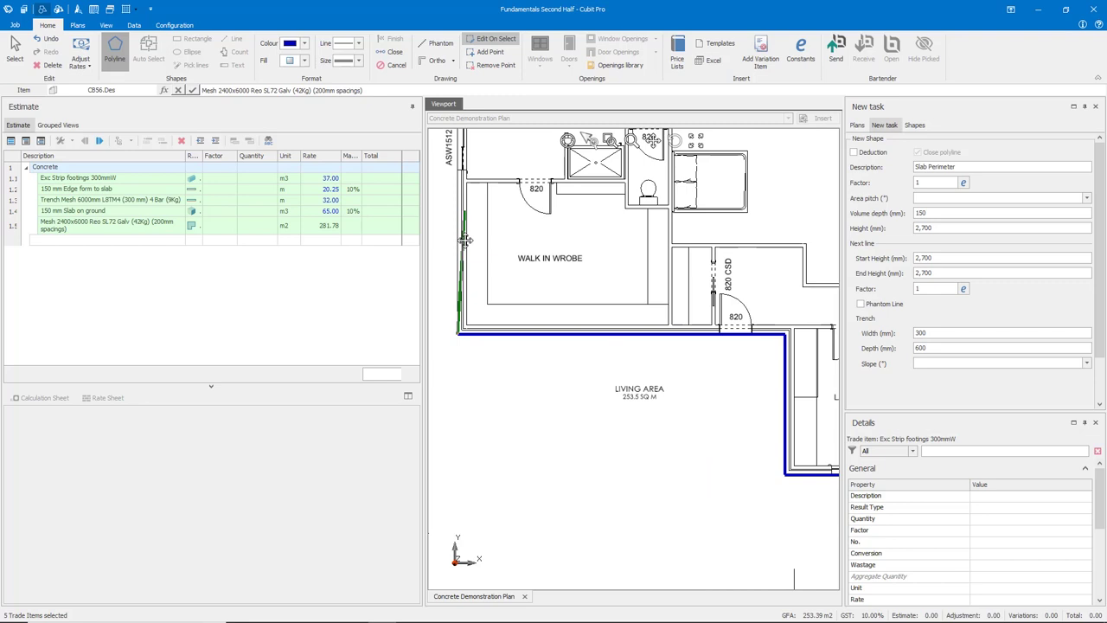
# - Add the final left-wall point and arc around the ensuite back to the start, closing the outline
pyautogui.moveTo(456, 212); pyautogui.dragTo(467, 439, button='middle')
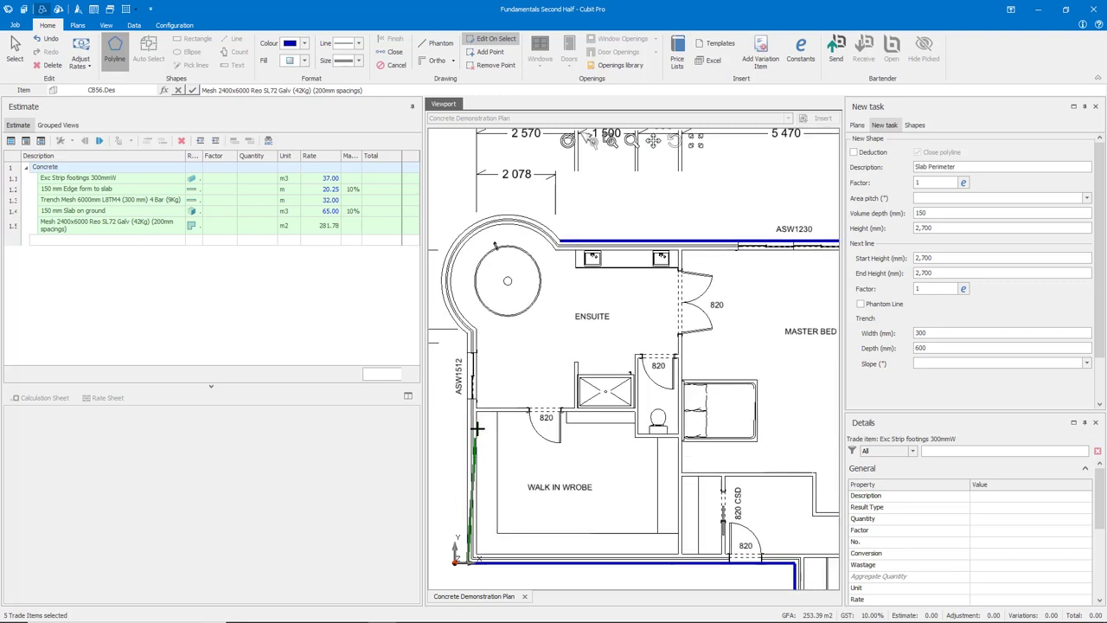
pyautogui.click(465, 339)
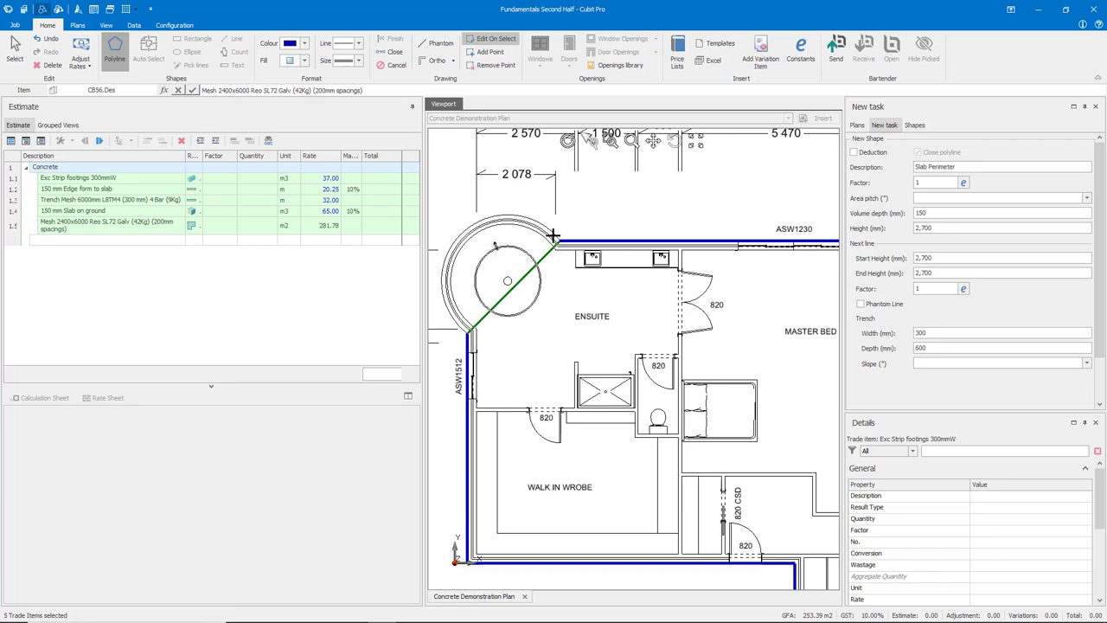
pyautogui.press('a')
pyautogui.click(549, 230)
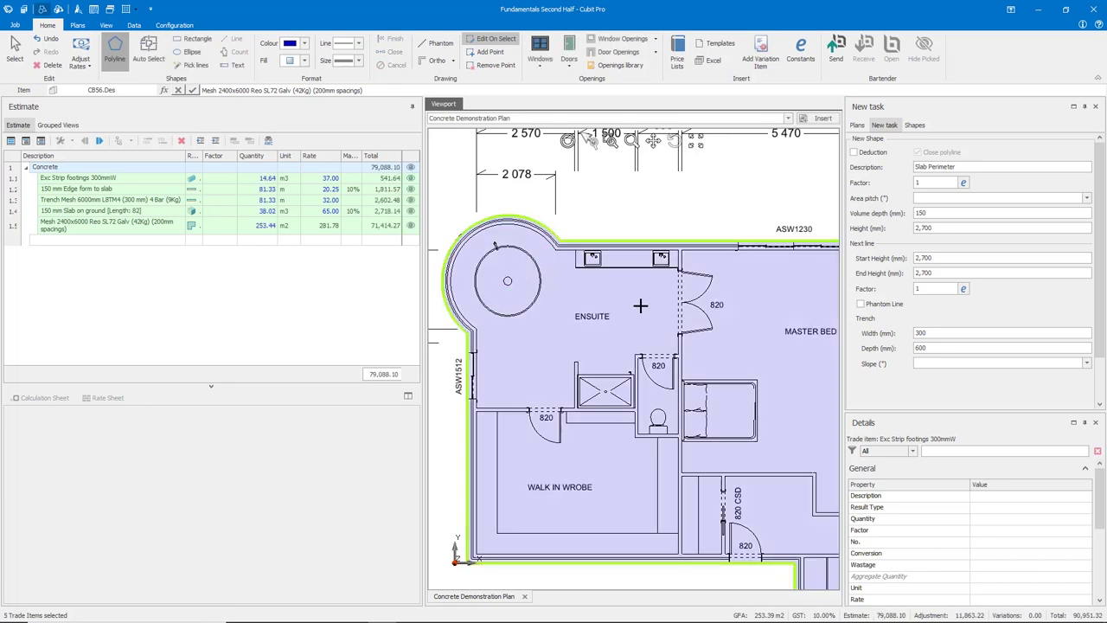
pyautogui.scroll(-3, 666, 295)
pyautogui.moveTo(768, 377); pyautogui.dragTo(608, 329, button='middle')
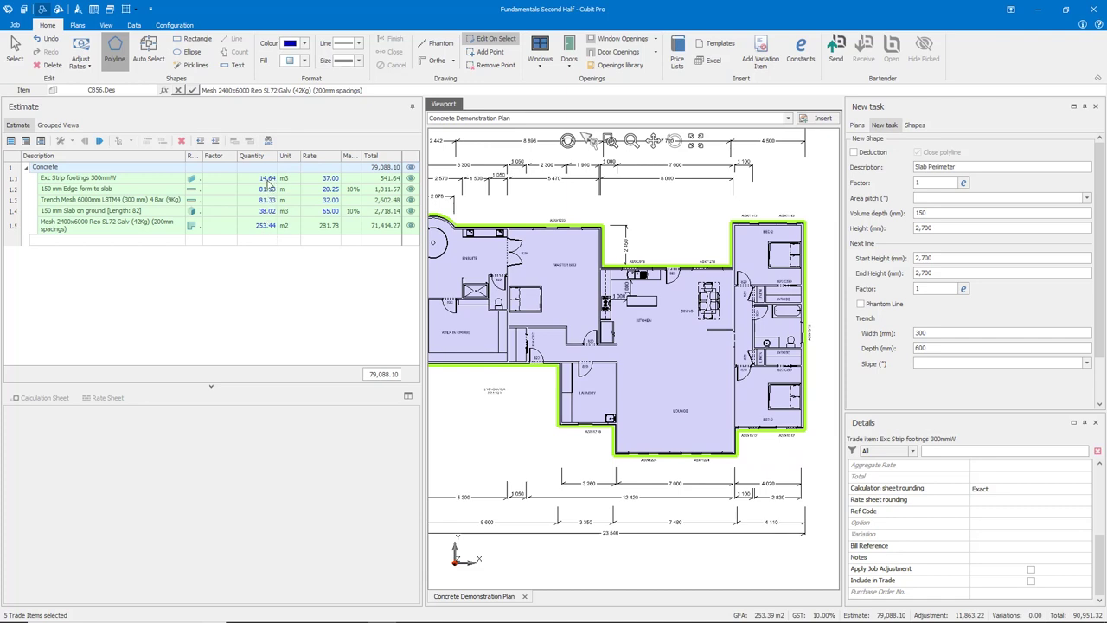
# - Confirm the strip footing trench is 300 mm wide and 600 mm deep, then view the 81.33 m edge form
pyautogui.click(15, 52)
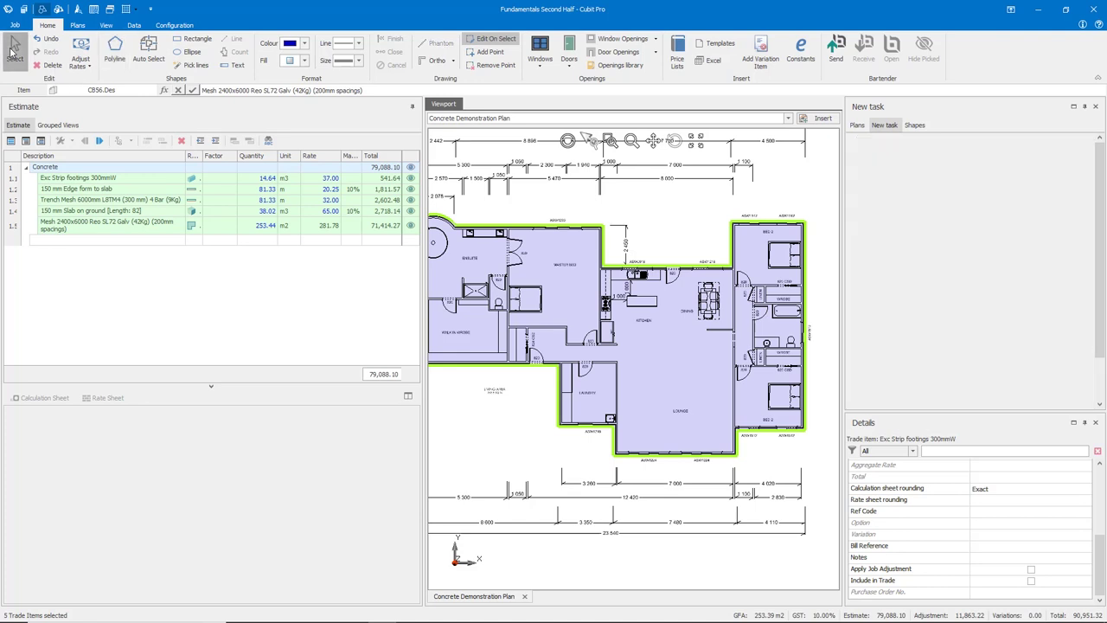
pyautogui.click(178, 303)
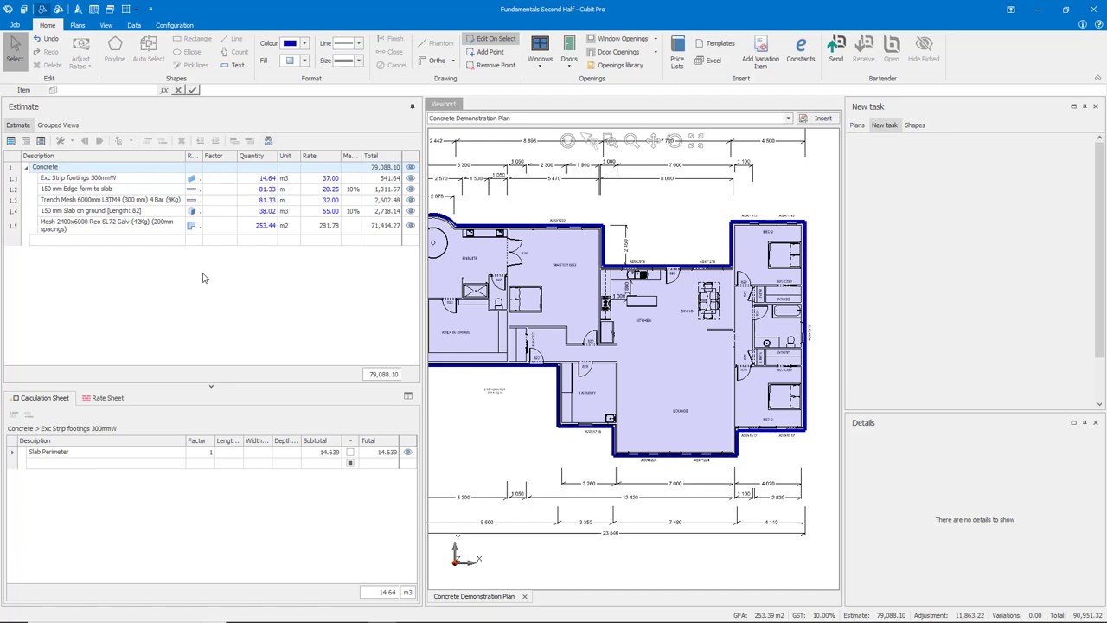
pyautogui.click(126, 179)
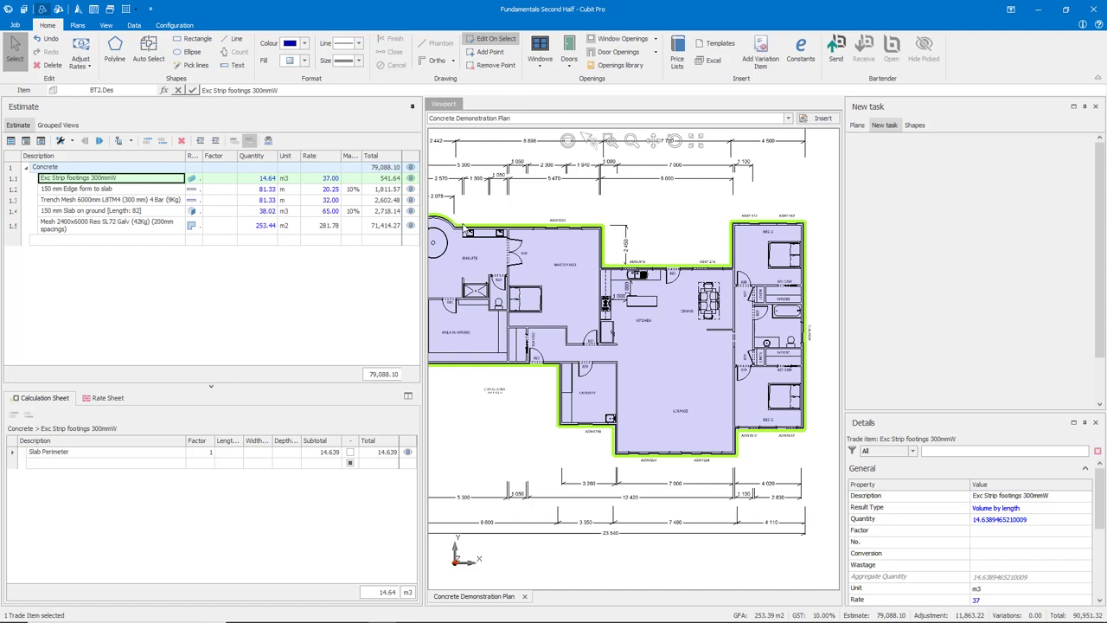
pyautogui.click(72, 453)
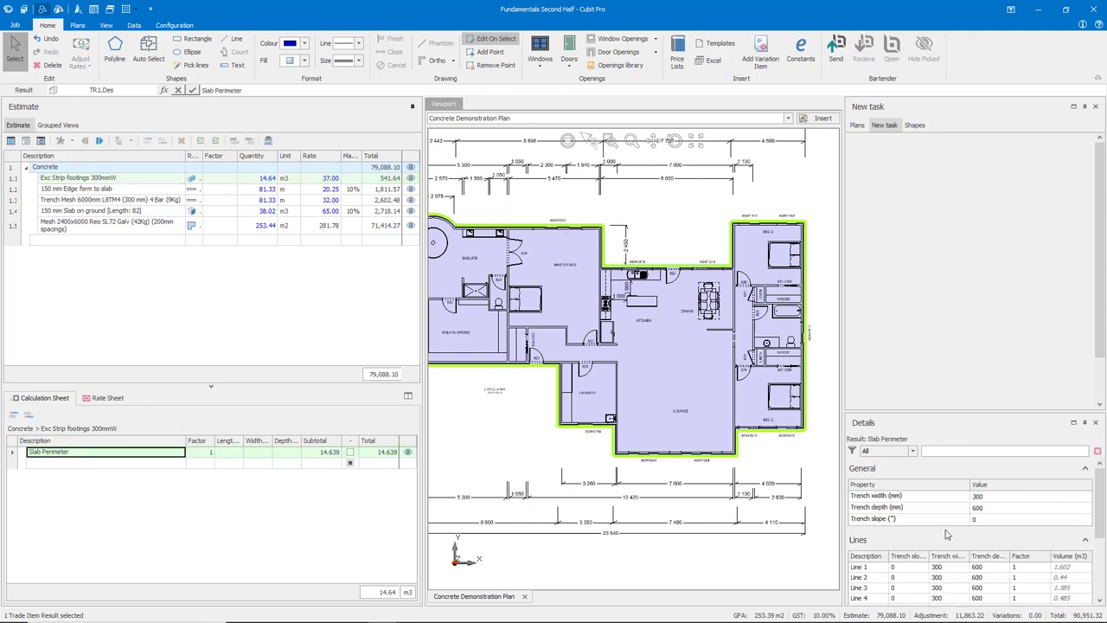
pyautogui.click(1000, 499)
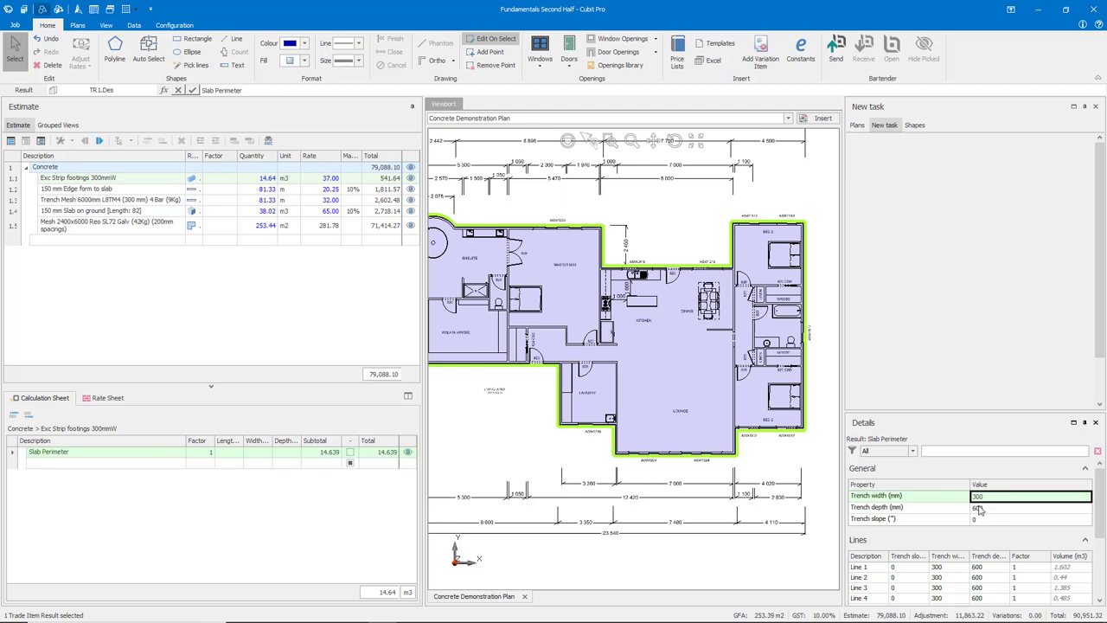
pyautogui.click(998, 508)
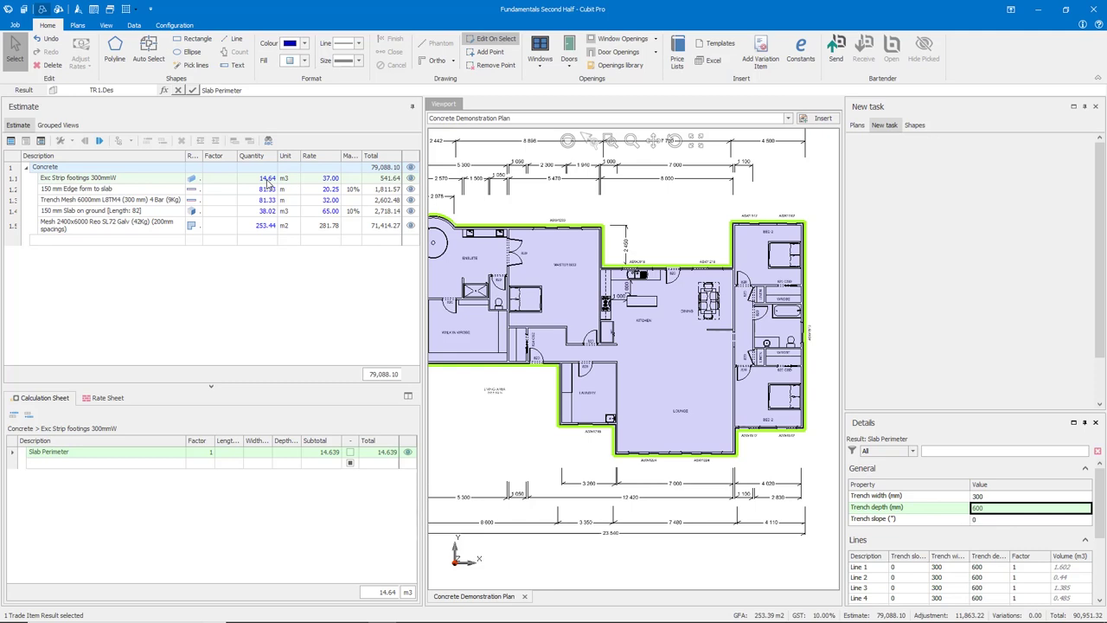
pyautogui.click(131, 191)
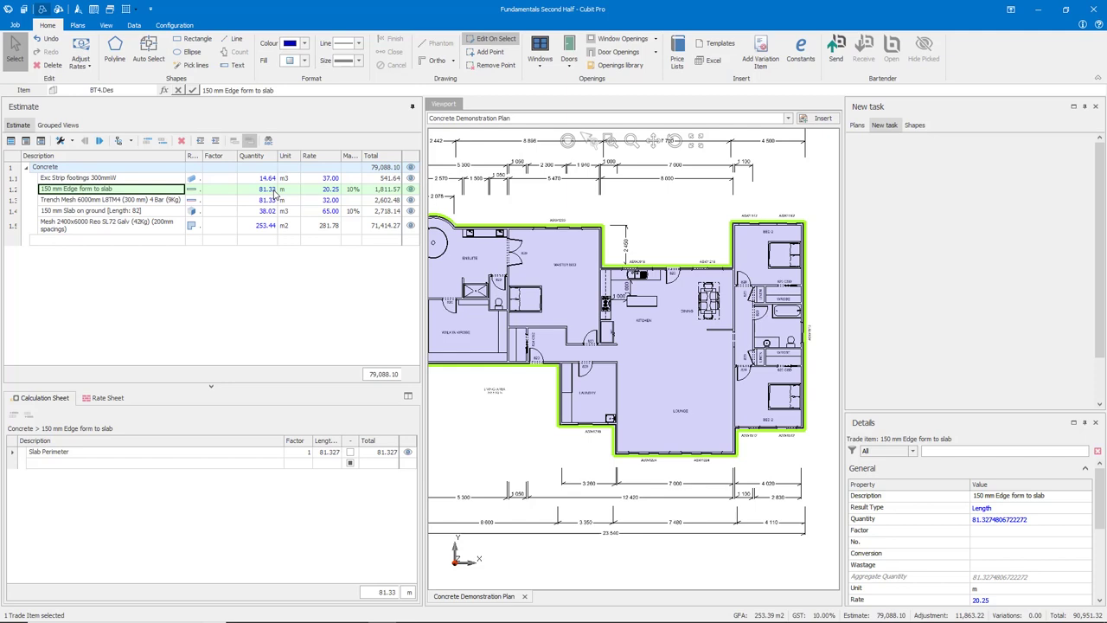
# - Show the Trench Mesh 6000mm L8TM4 calculation: 81.327 m from Slab Perimeter, costing 2,602.48
pyautogui.click(119, 202)
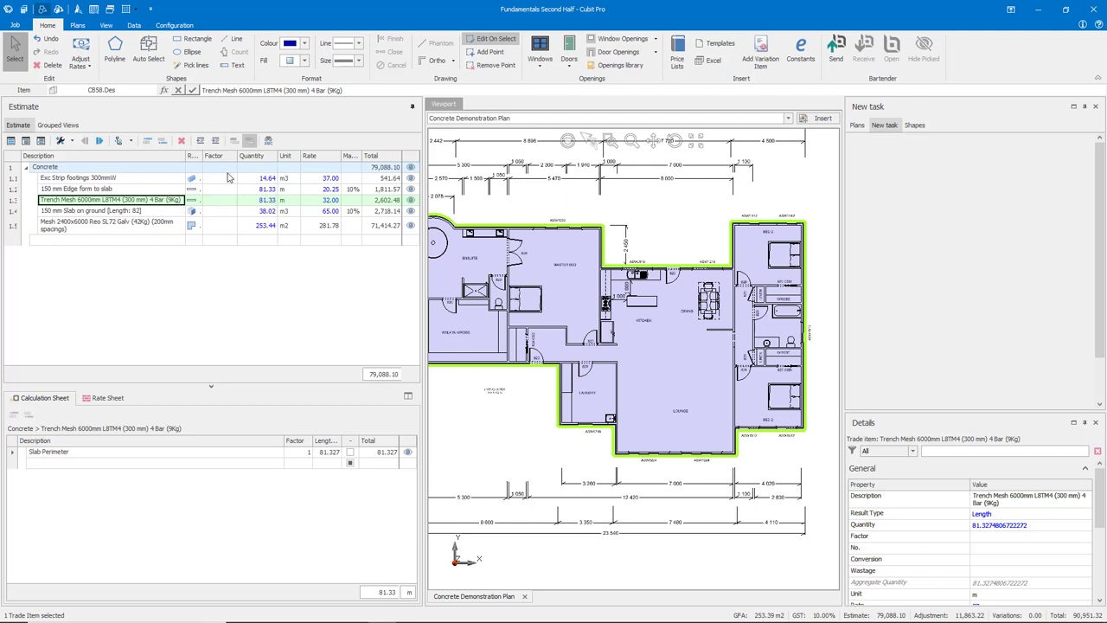
# - Add the hidden Agg.Quantity column beside Unit in the estimate grid using the Column Chooser
pyautogui.rightClick(168, 159)
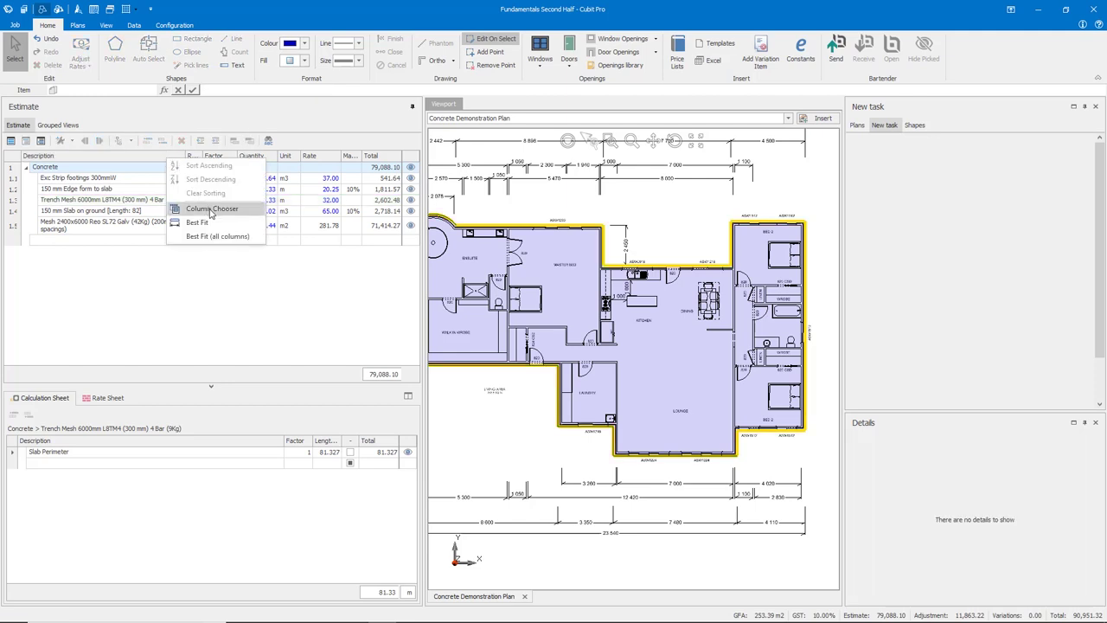
pyautogui.click(211, 214)
pyautogui.moveTo(330, 305); pyautogui.dragTo(279, 164)
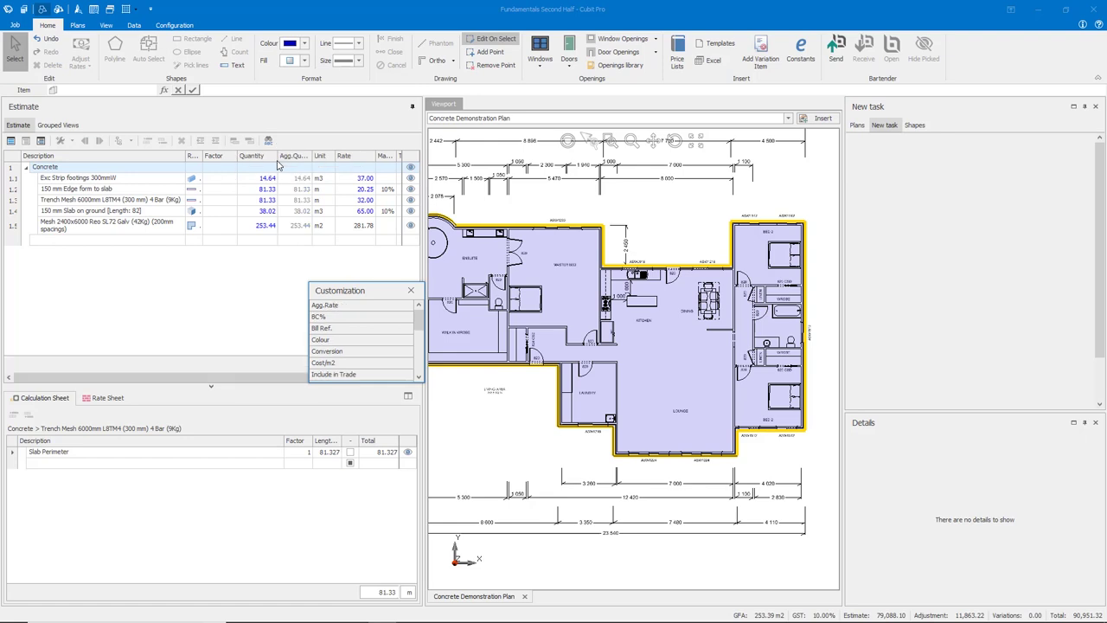
pyautogui.click(410, 292)
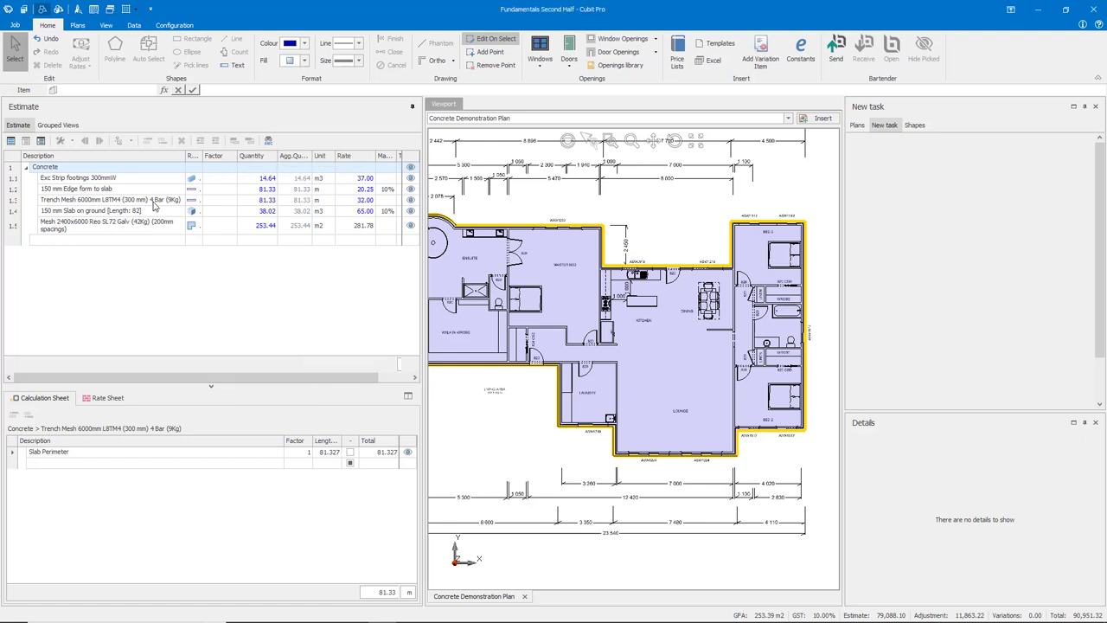
pyautogui.click(219, 201)
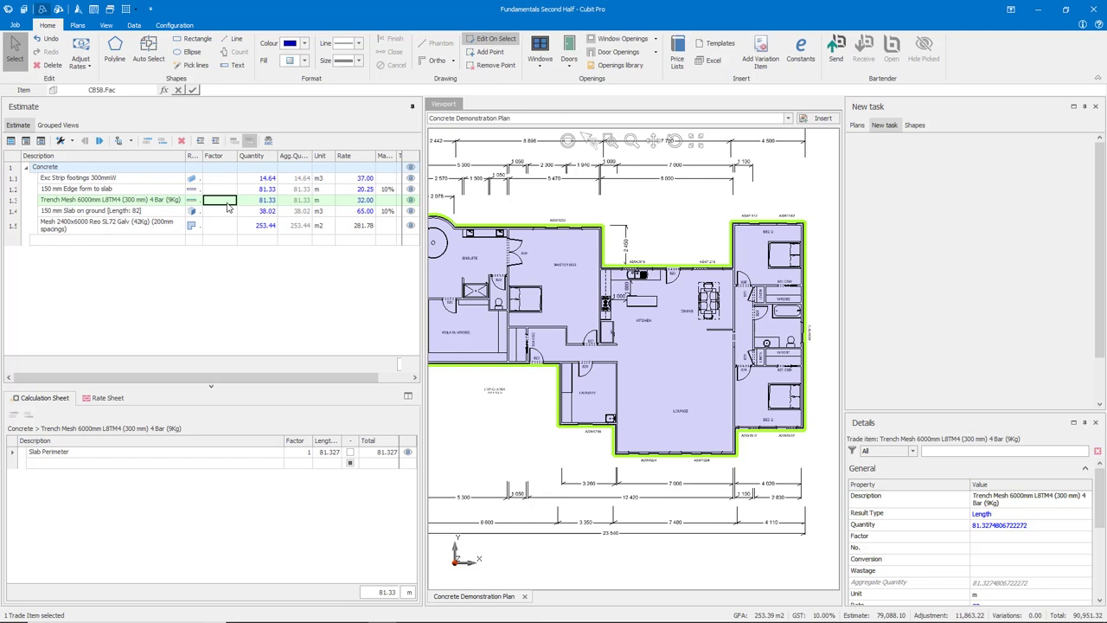
# - Give Trench Mesh factor 1/6 and unit lengths, yielding 13.55 lengths
pyautogui.write('1/6')
pyautogui.press('Return')
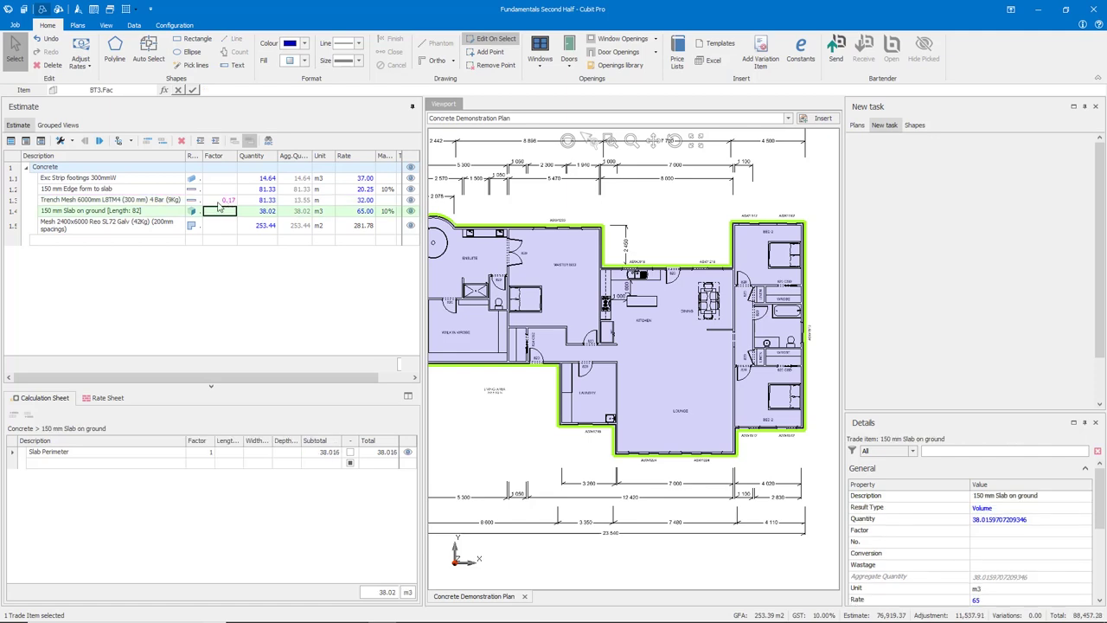
pyautogui.click(218, 202)
pyautogui.click(302, 203)
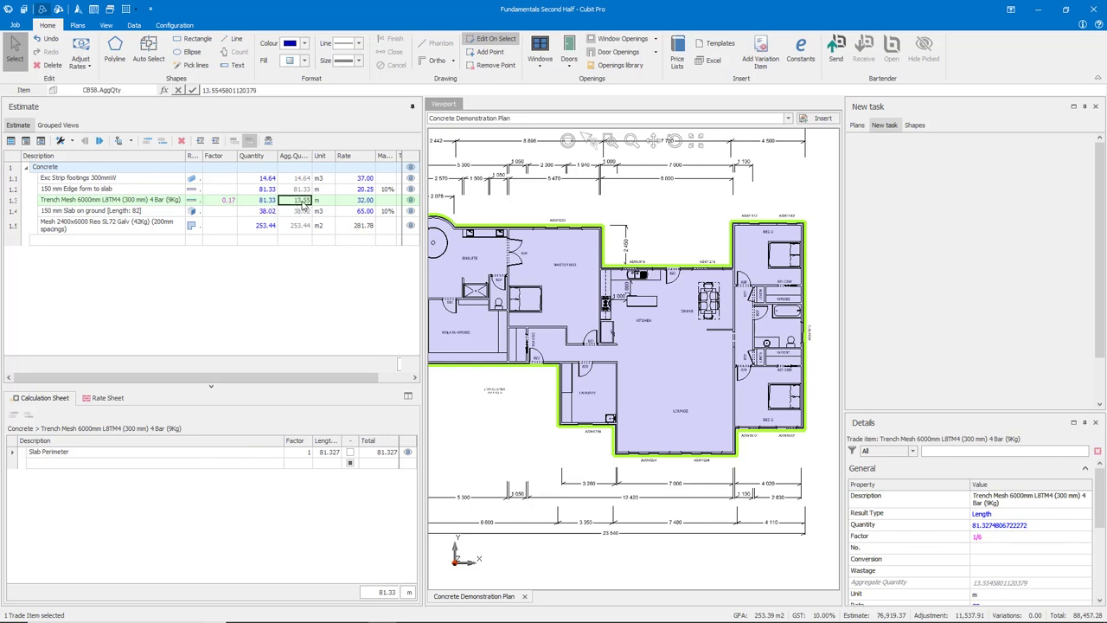
pyautogui.click(319, 204)
pyautogui.write('lengths')
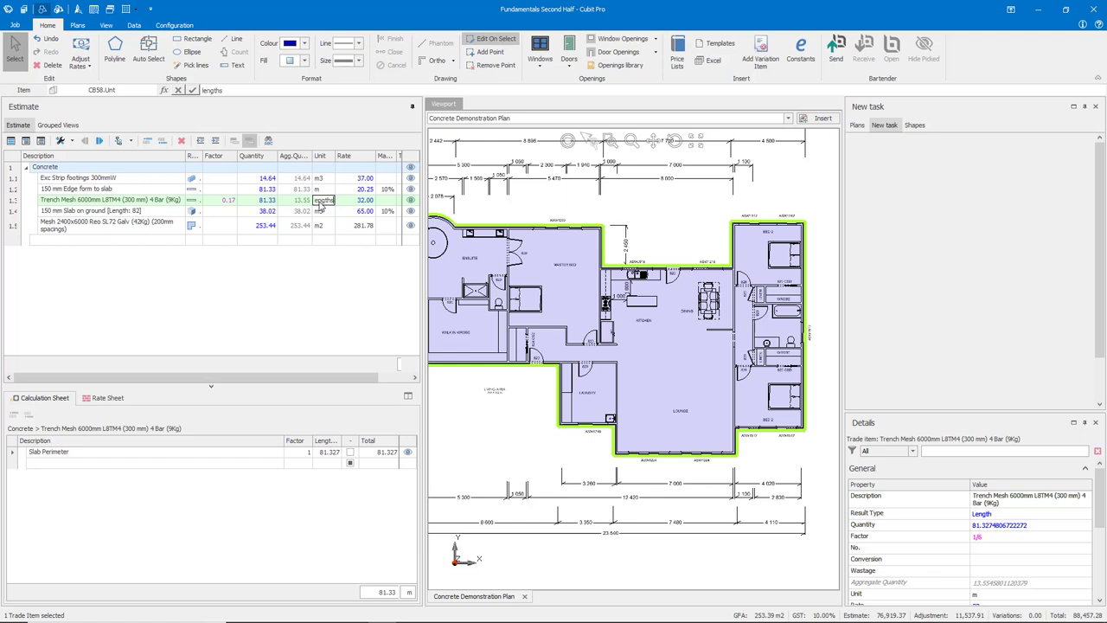
pyautogui.press('Return')
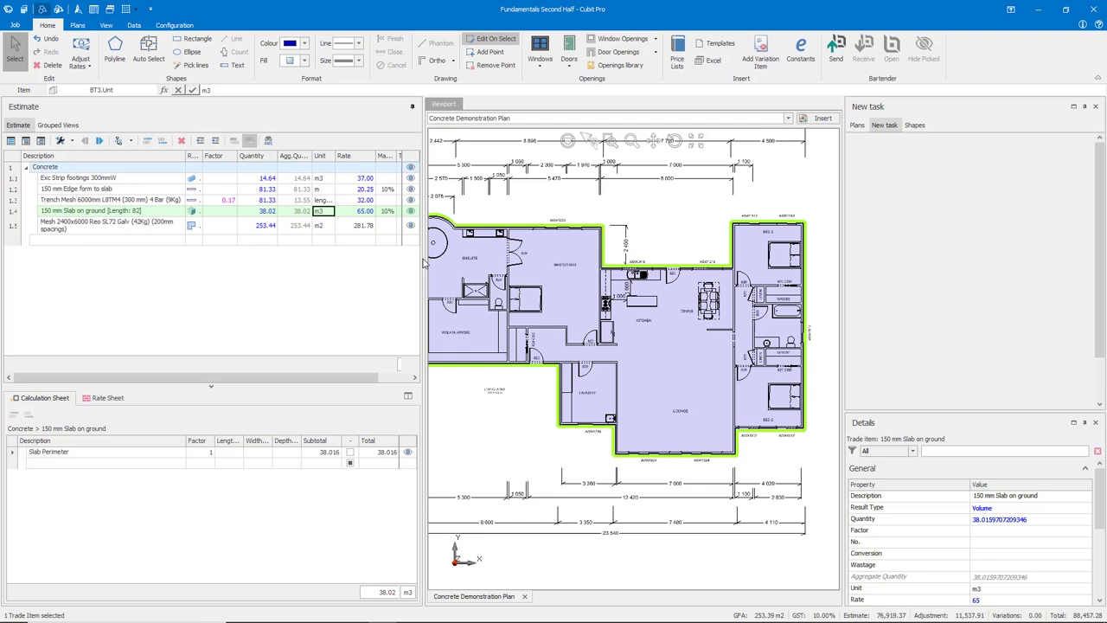
# - Verify the slab on ground uses 150 mm depth (38.02 m3), then view the Mesh 2400x6000 item
pyautogui.click(100, 212)
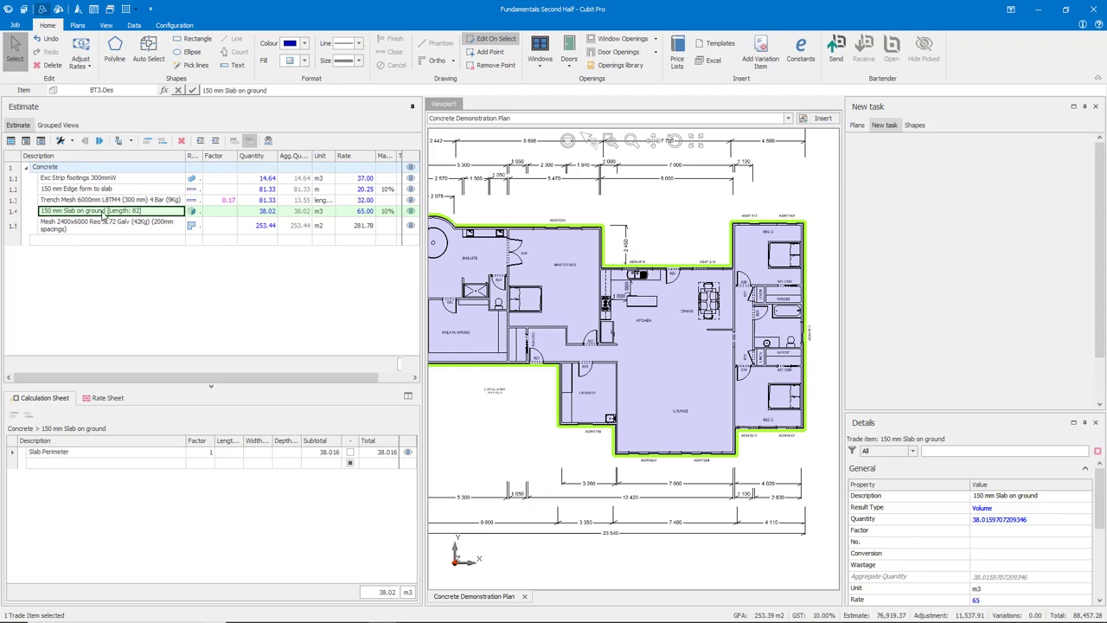
pyautogui.click(82, 452)
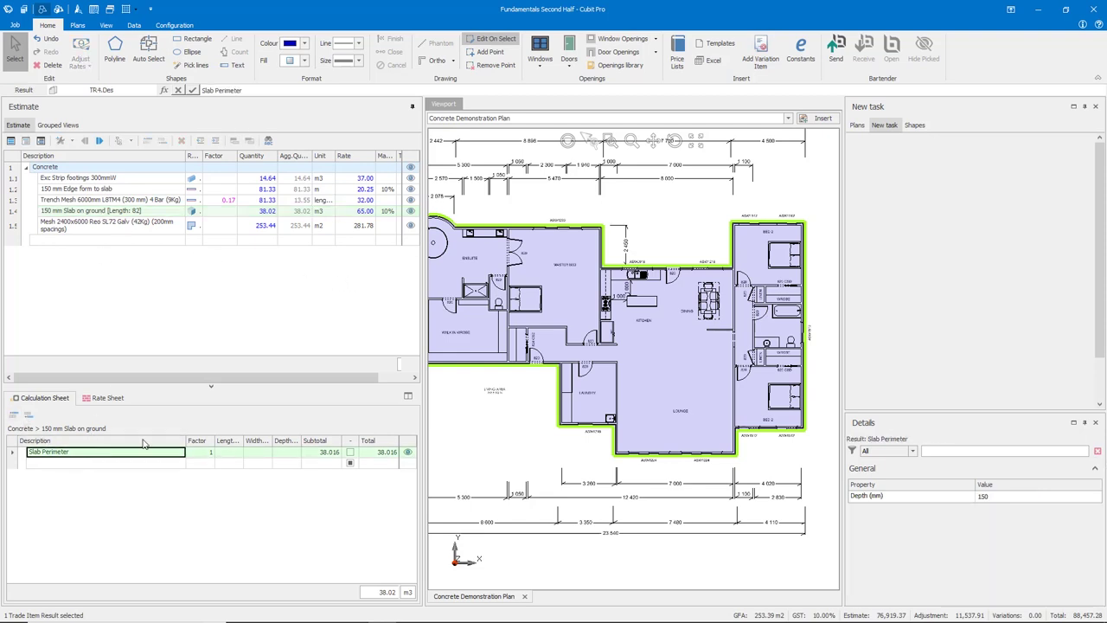
pyautogui.click(996, 499)
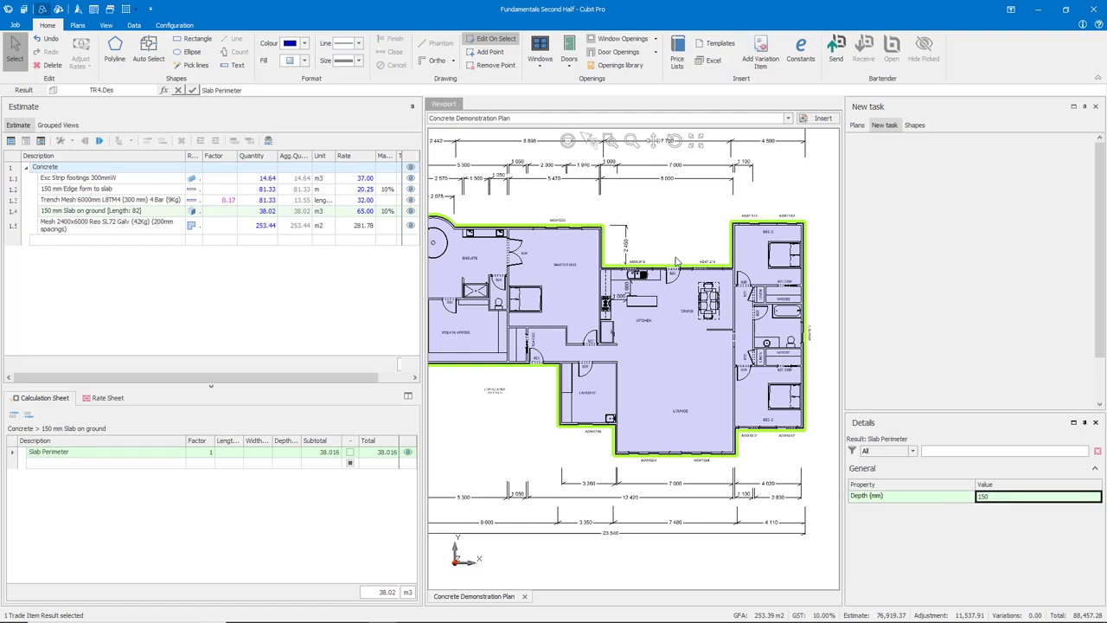
pyautogui.click(260, 211)
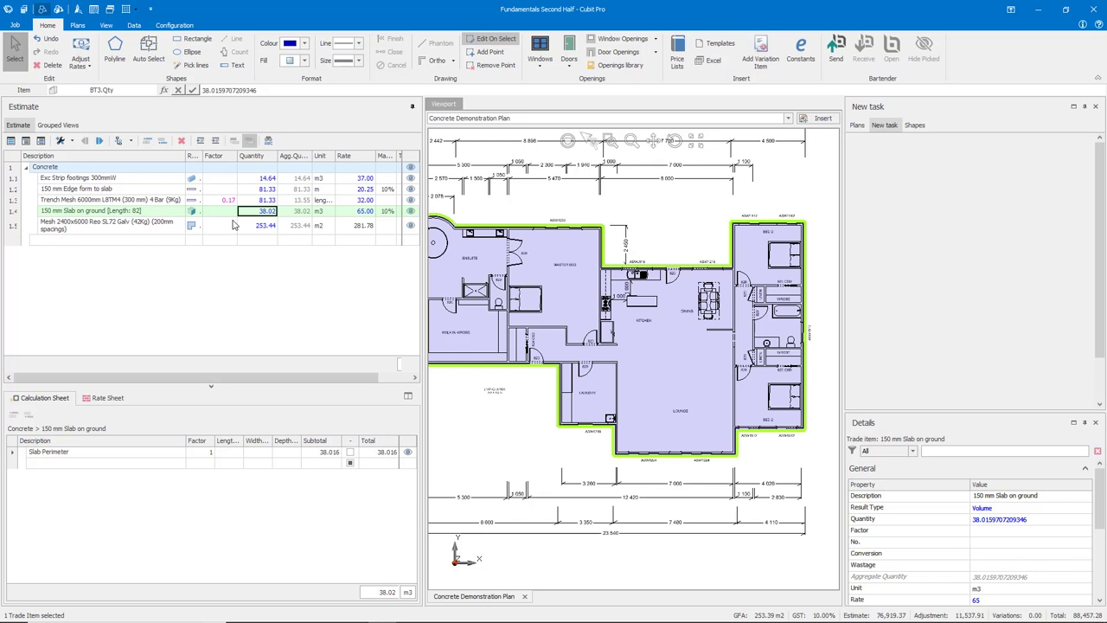
pyautogui.click(132, 230)
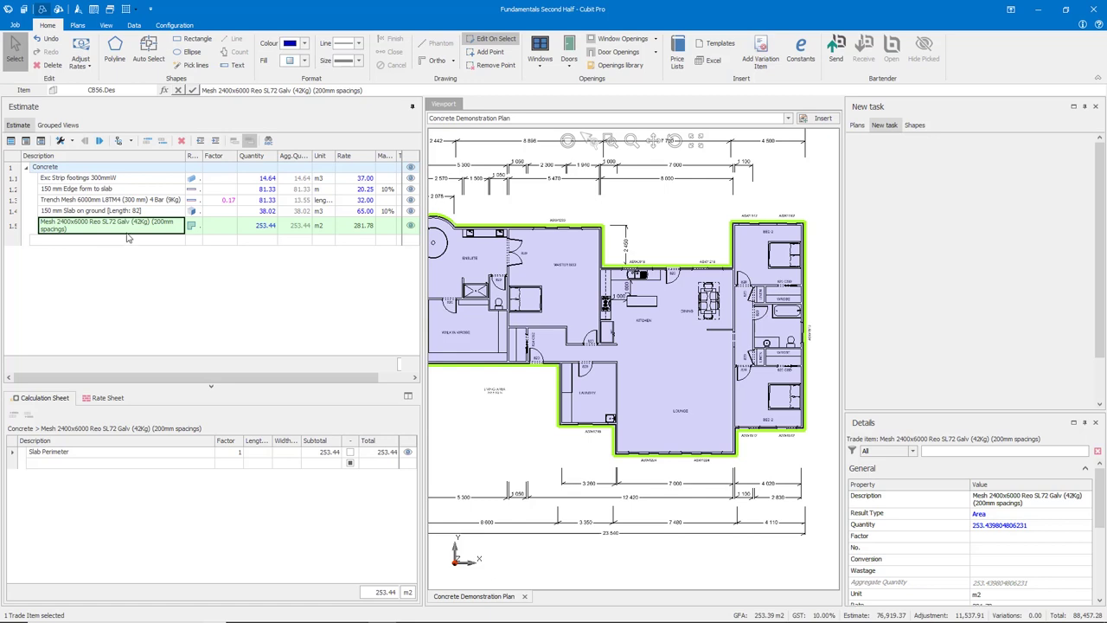
# - Give Mesh 2400x6000 factor 1/(2.4*6) and unit sheets, yielding 17.60 sheets
pyautogui.click(220, 227)
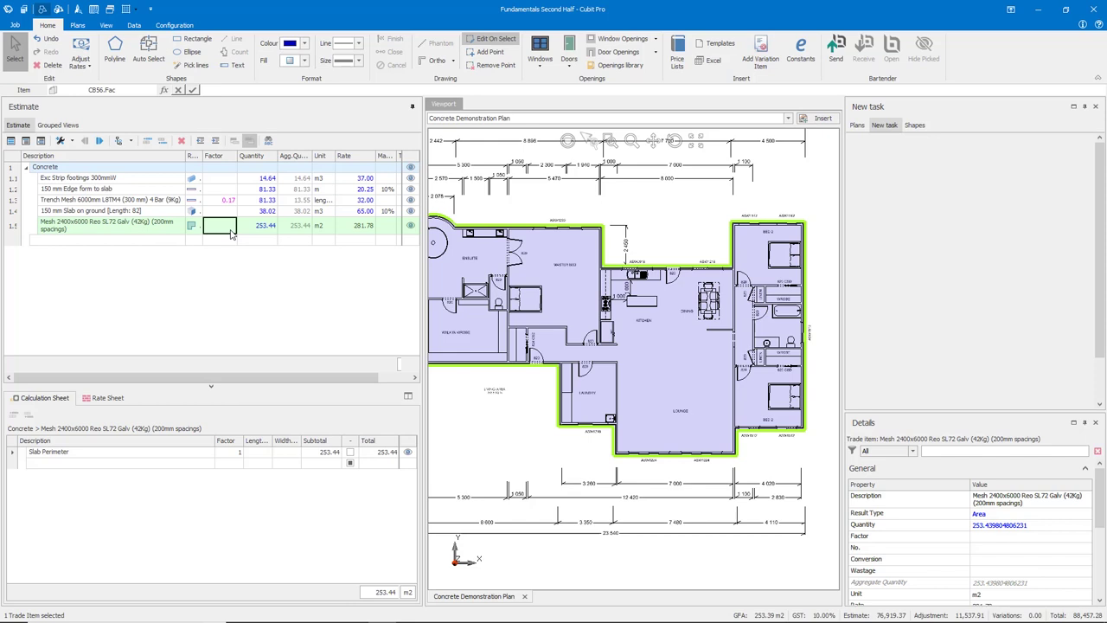
pyautogui.write('1/(2.4*6')
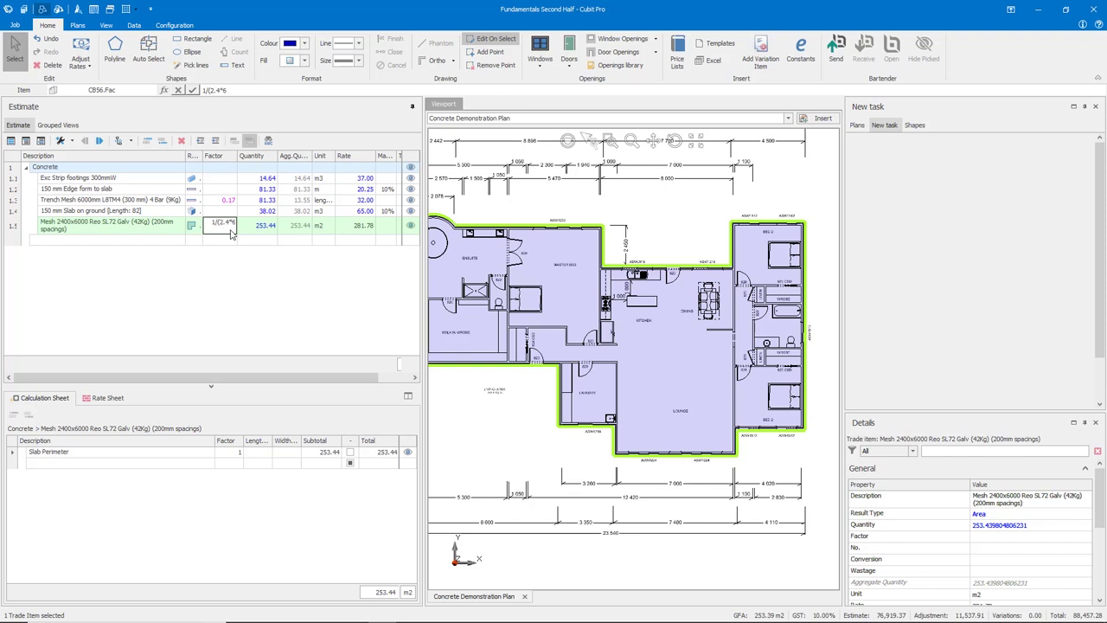
pyautogui.write(')')
pyautogui.press('Return')
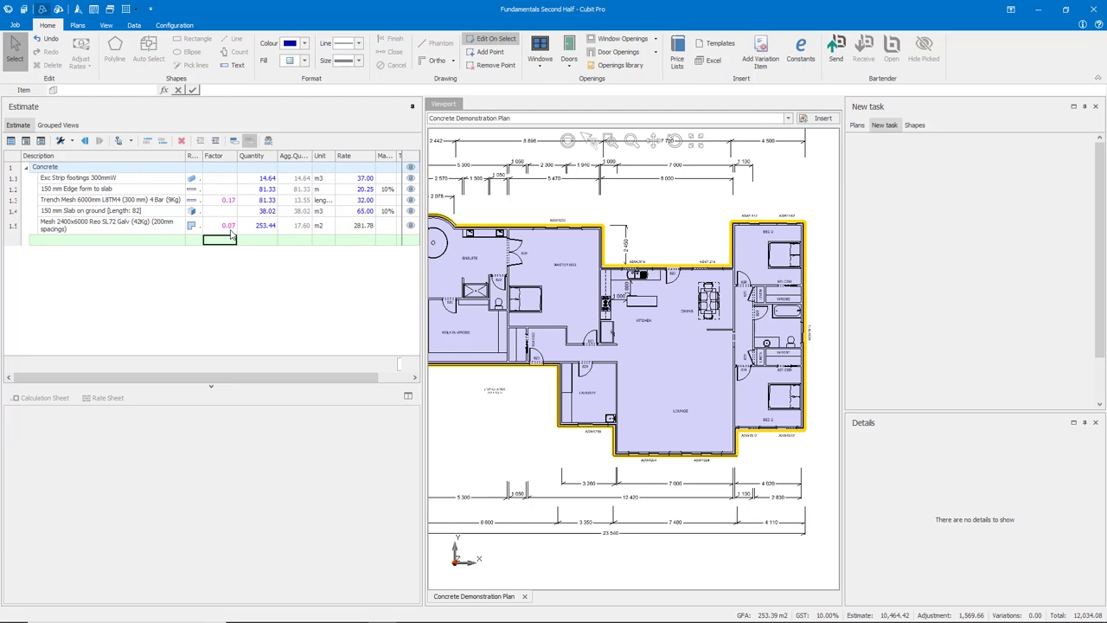
pyautogui.click(297, 230)
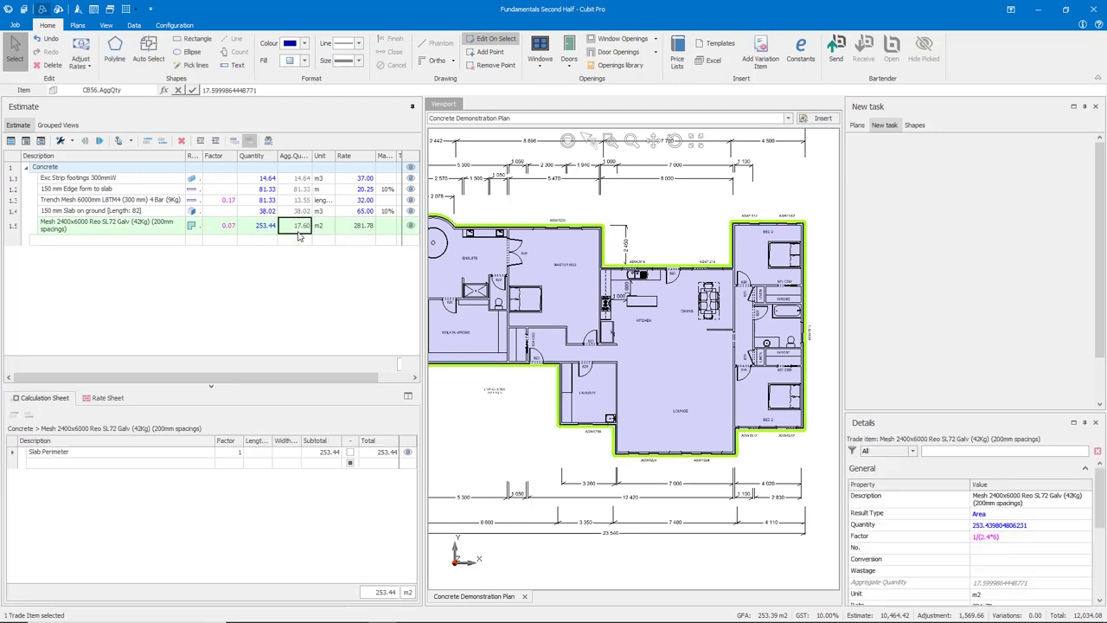
pyautogui.click(321, 230)
pyautogui.write('she')
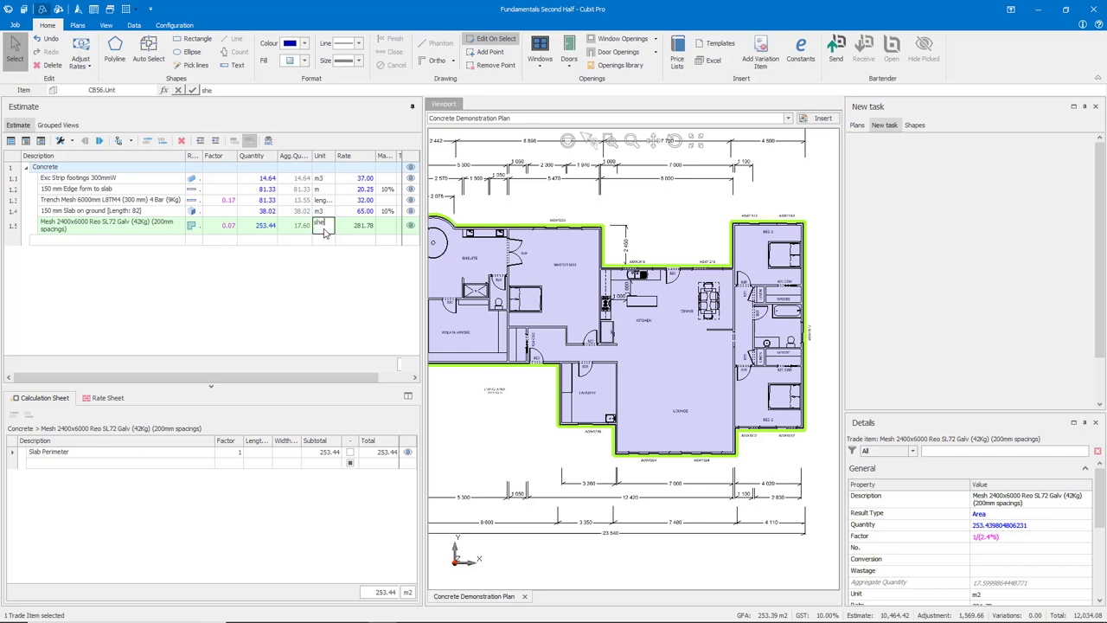
pyautogui.write('ets')
pyautogui.press('Return')
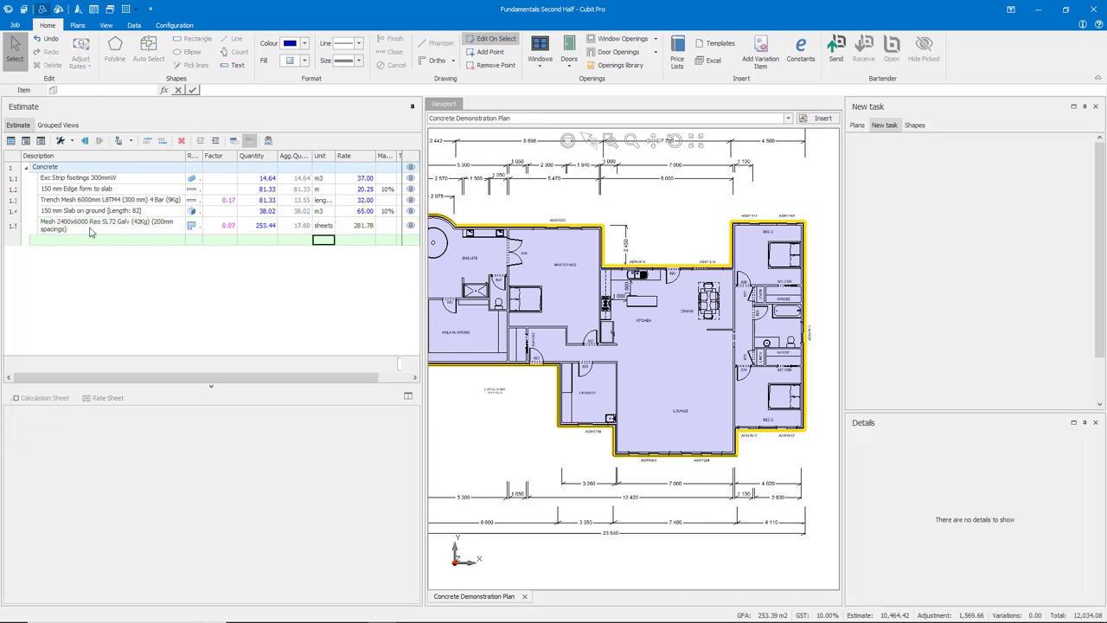
pyautogui.click(91, 228)
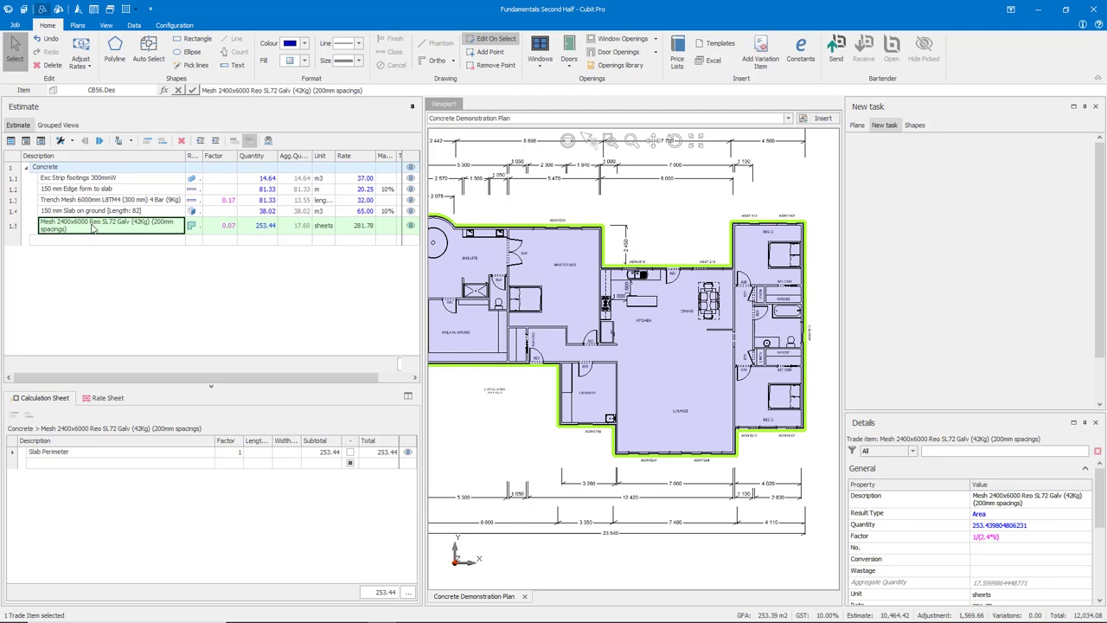
# - Deselect the estimate rows to review item totals: Concrete 10,464.42, mesh 4,959.32
pyautogui.click(209, 273)
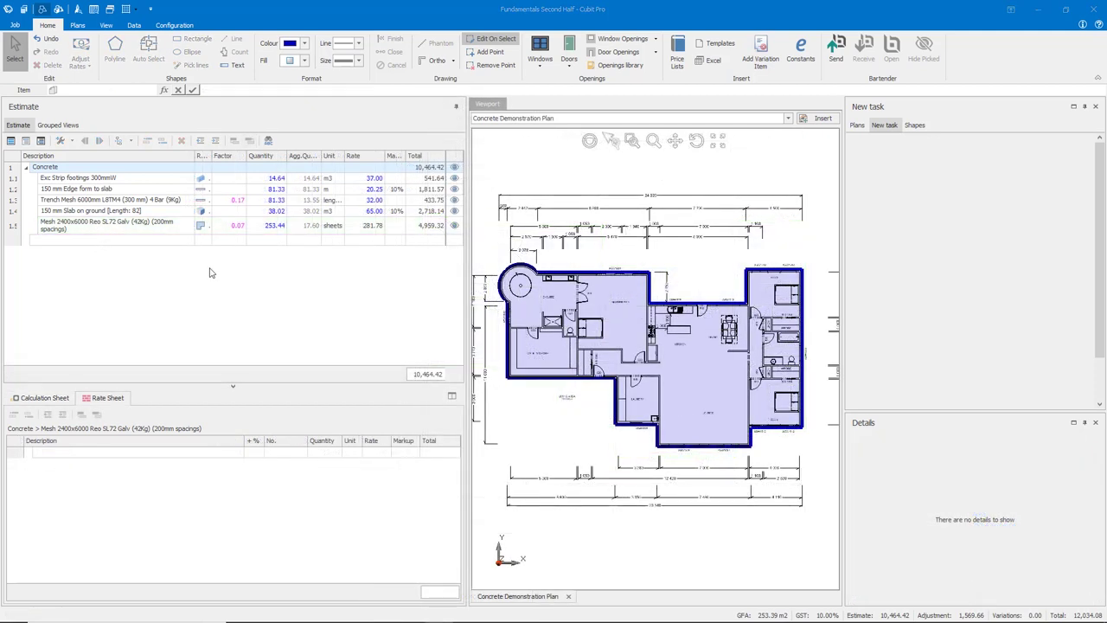